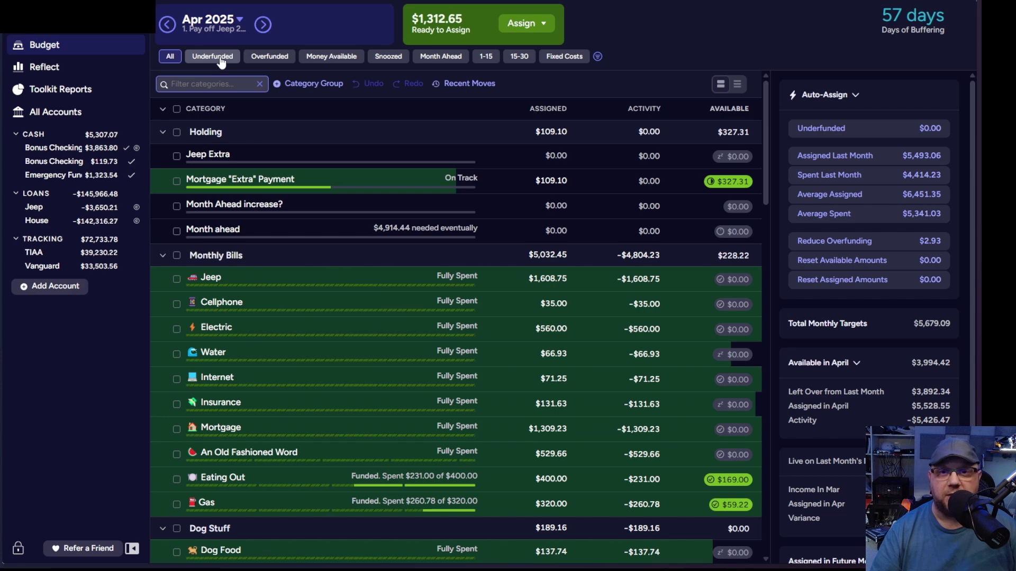
# - Check the April 2025 budget for underfunded categories and review the full category list again
pyautogui.click(221, 60)
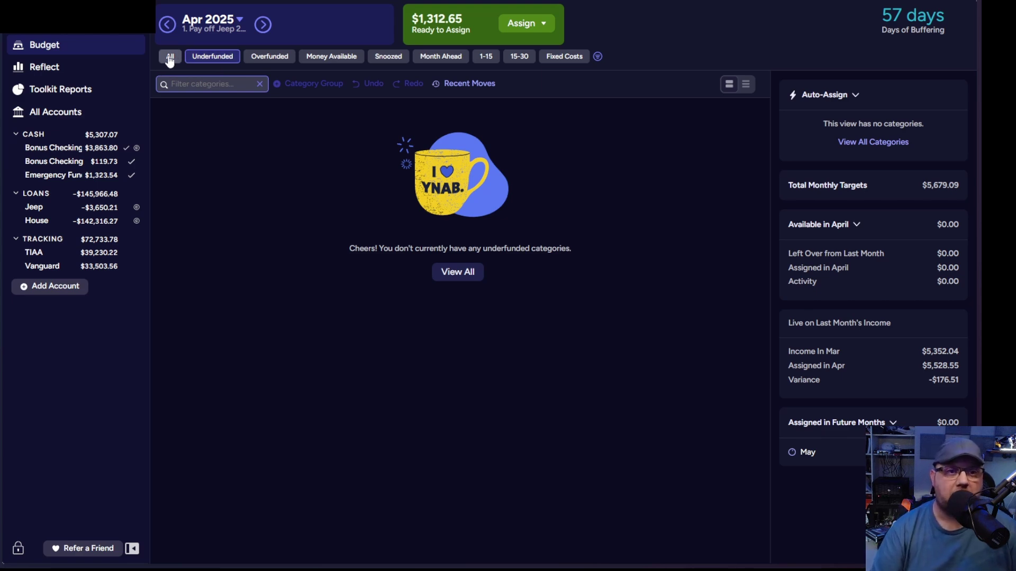
pyautogui.click(170, 59)
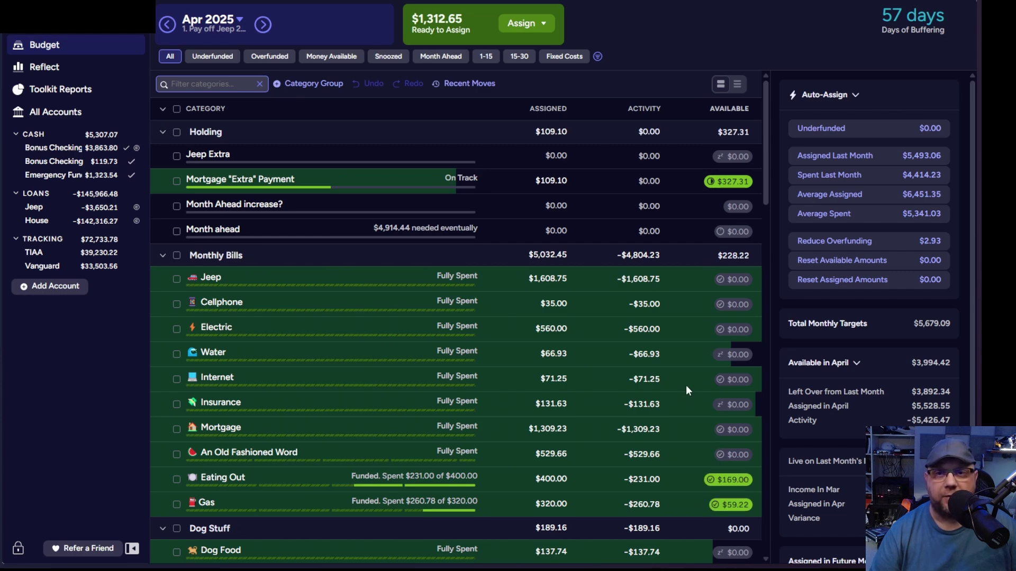
pyautogui.scroll(-10, 687, 390)
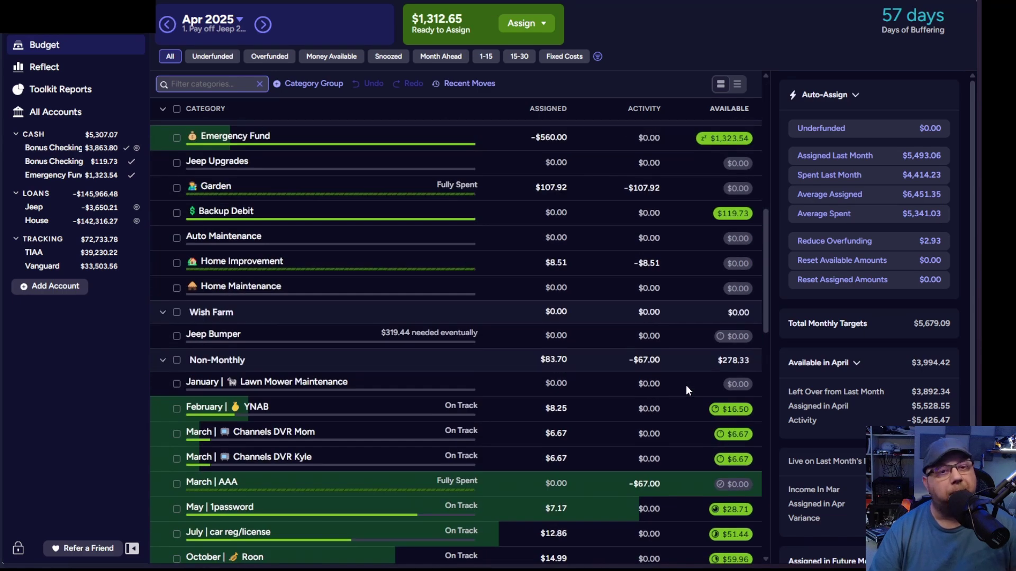
# - Enter the pending 04/30/2025 Jimmy John's transaction in the Bonus Checking Main account and return to the budget
pyautogui.click(61, 148)
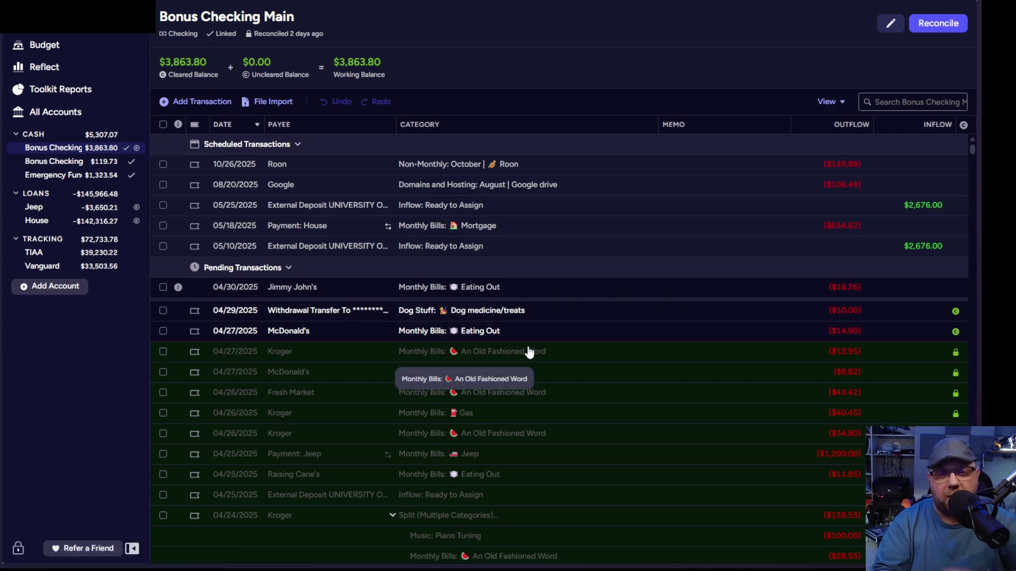
pyautogui.click(485, 291)
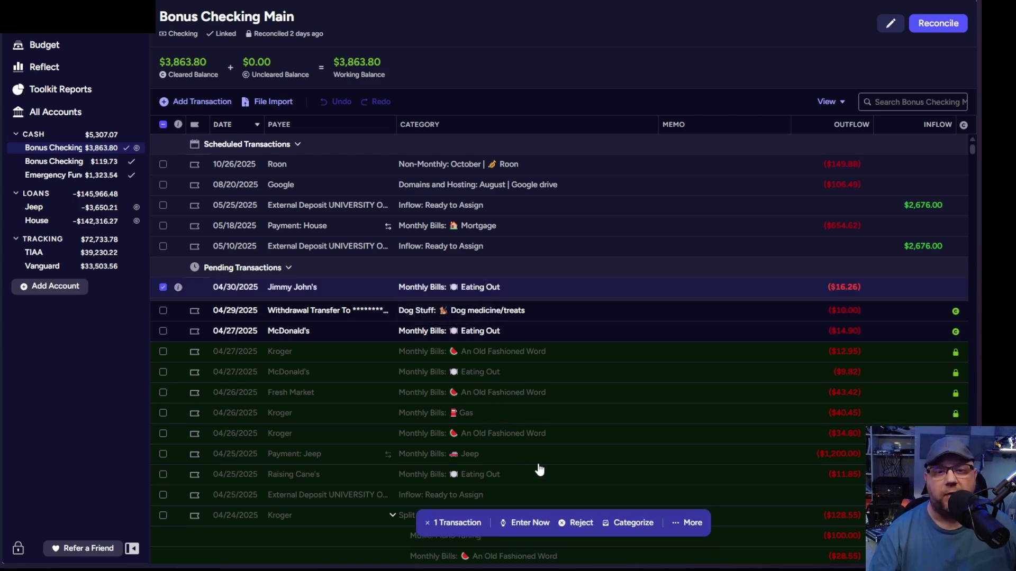
pyautogui.click(525, 523)
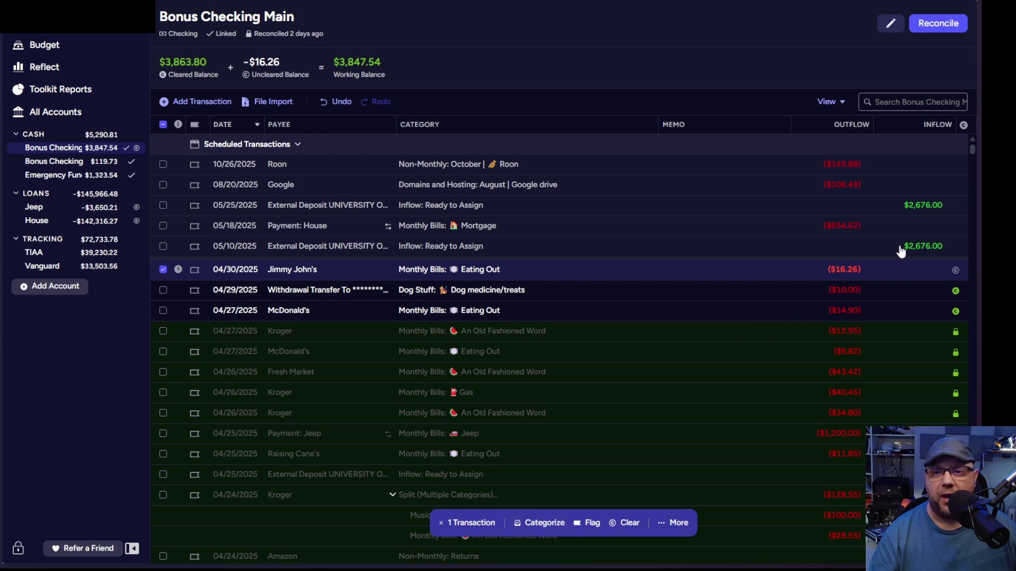
pyautogui.moveTo(132, 179)
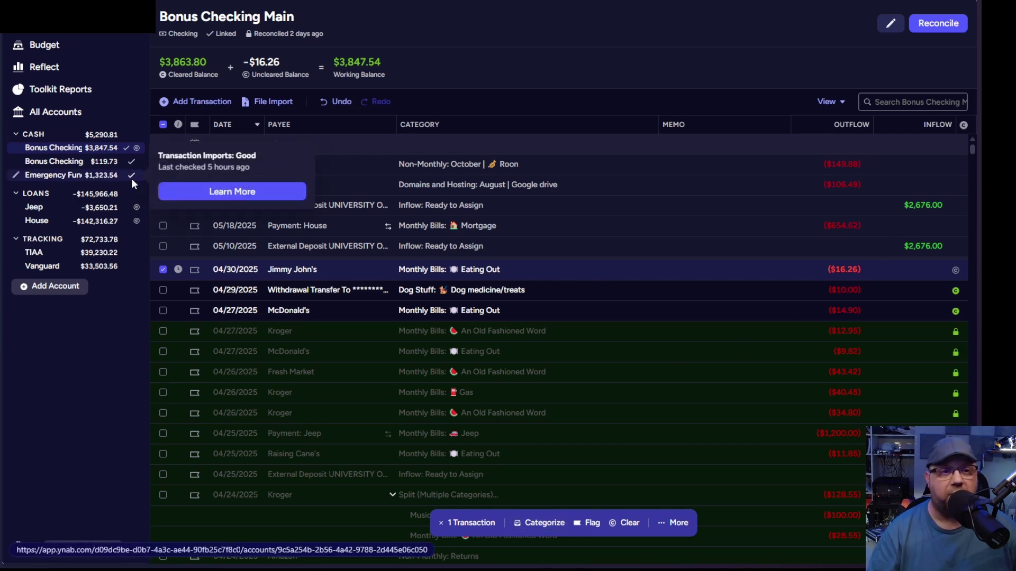
pyautogui.click(52, 53)
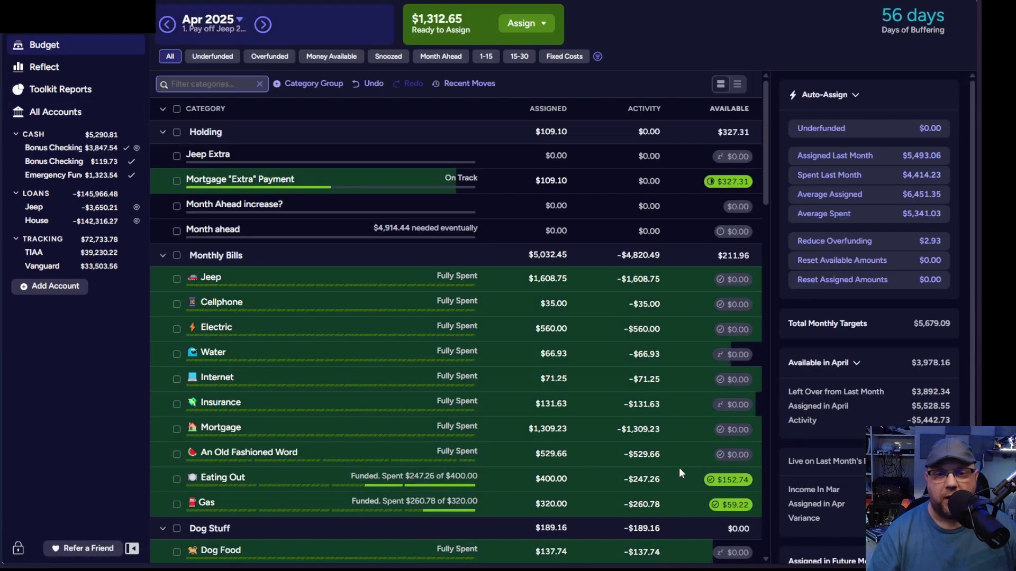
pyautogui.click(496, 456)
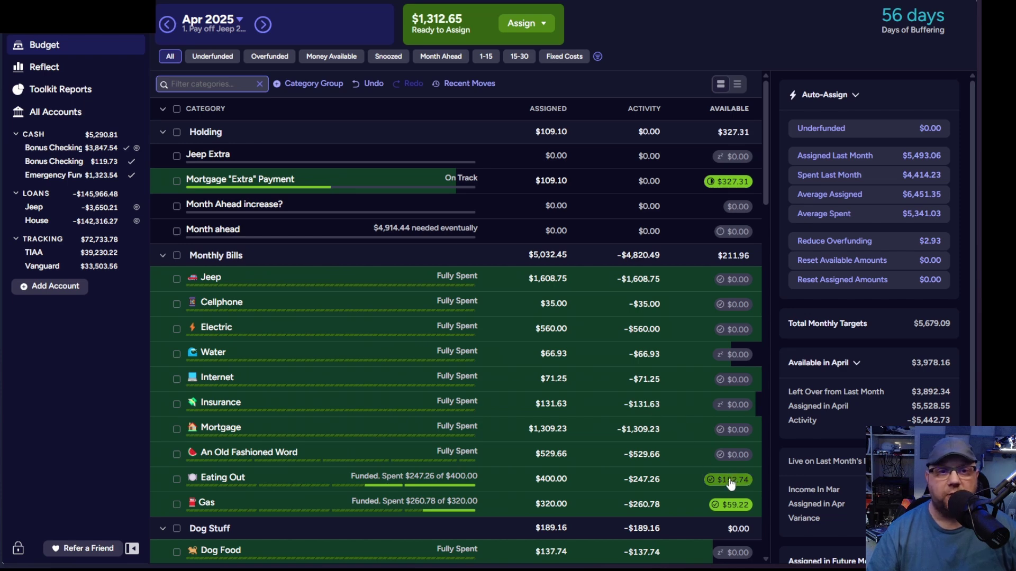
# - Manually assign the full 1,312.65 that is ready to assign to the Month ahead category in Holding
pyautogui.click(538, 28)
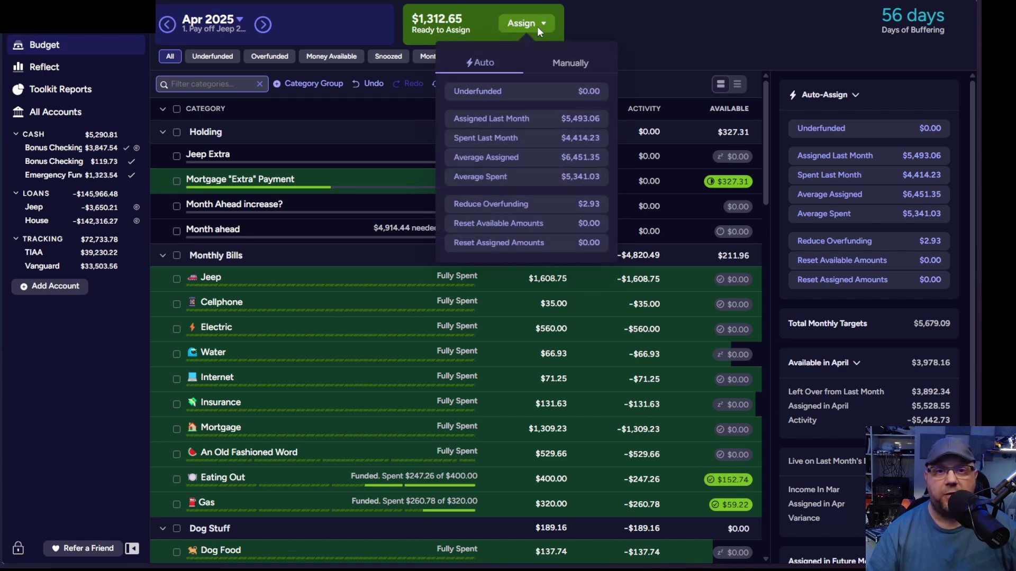
pyautogui.click(655, 25)
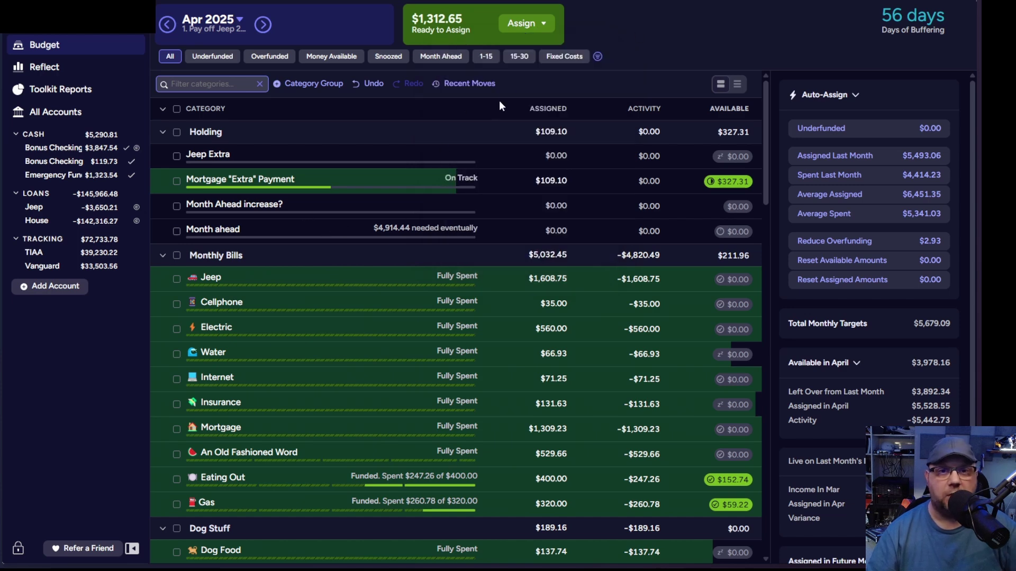
pyautogui.click(545, 29)
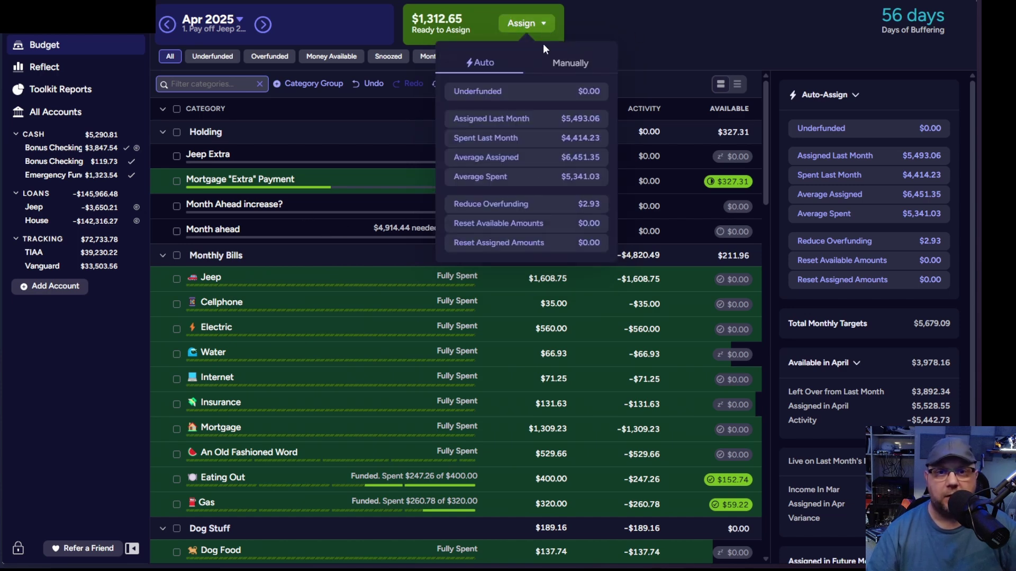
pyautogui.click(557, 71)
pyautogui.click(532, 151)
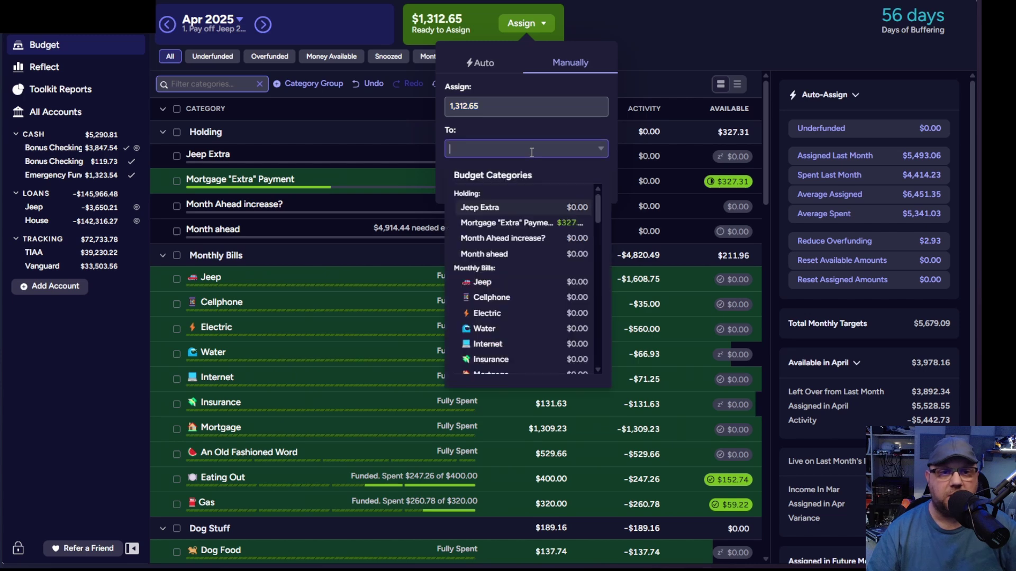
pyautogui.write('month')
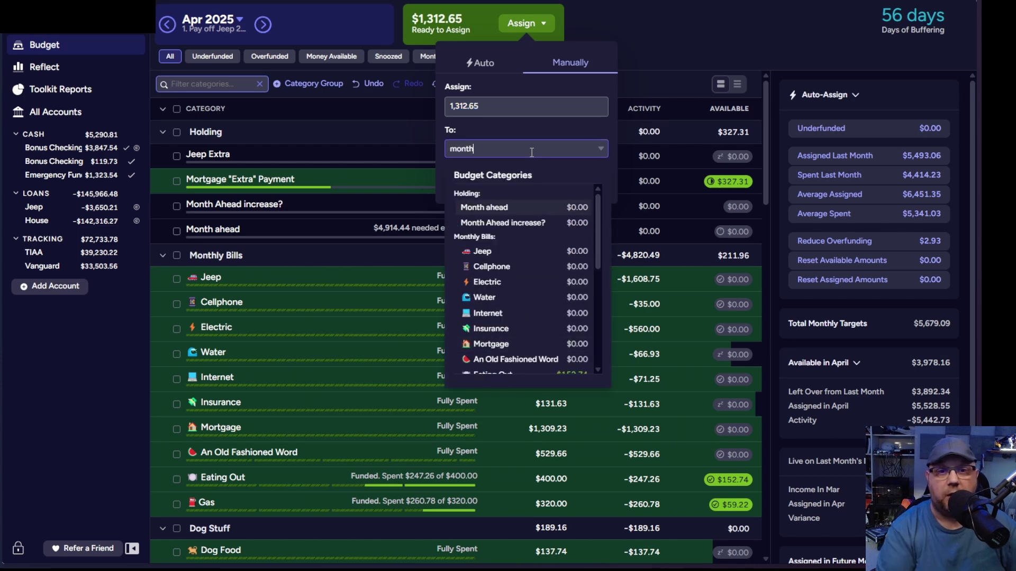
pyautogui.click(522, 209)
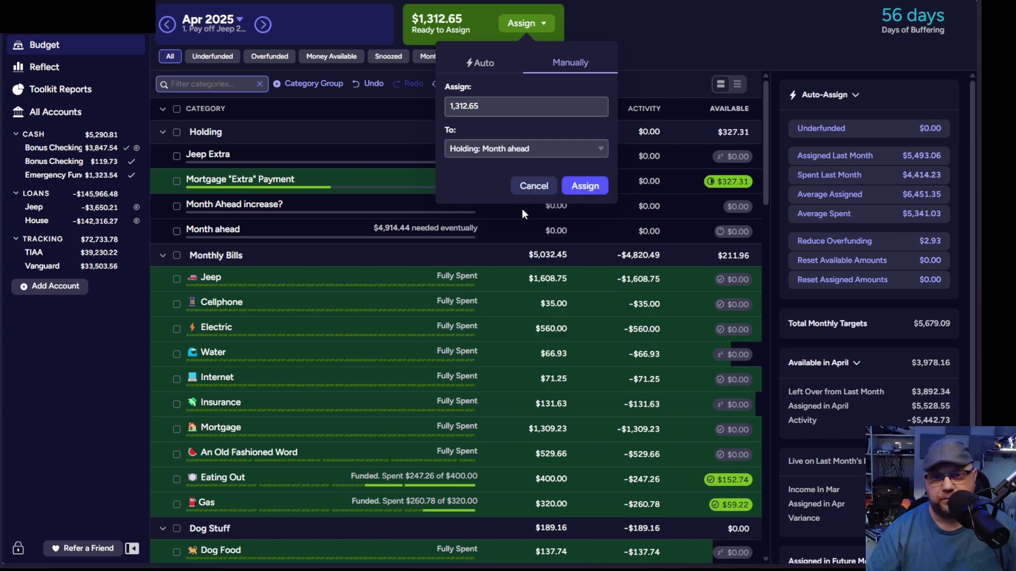
pyautogui.click(580, 187)
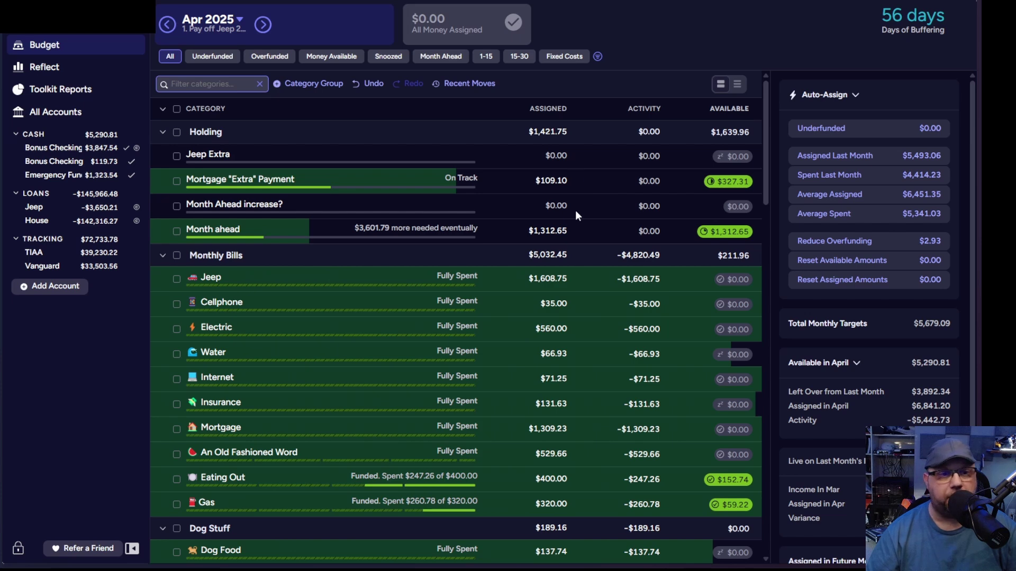
# - Move the 152.74 available in Eating Out to the Month ahead category in Holding
pyautogui.click(729, 480)
pyautogui.click(762, 412)
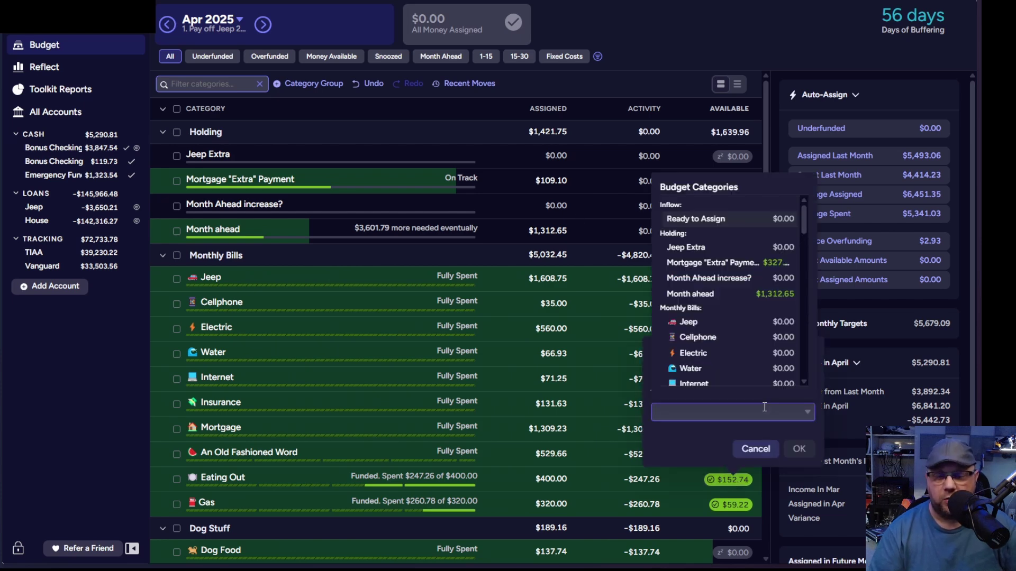
pyautogui.write('month ahead')
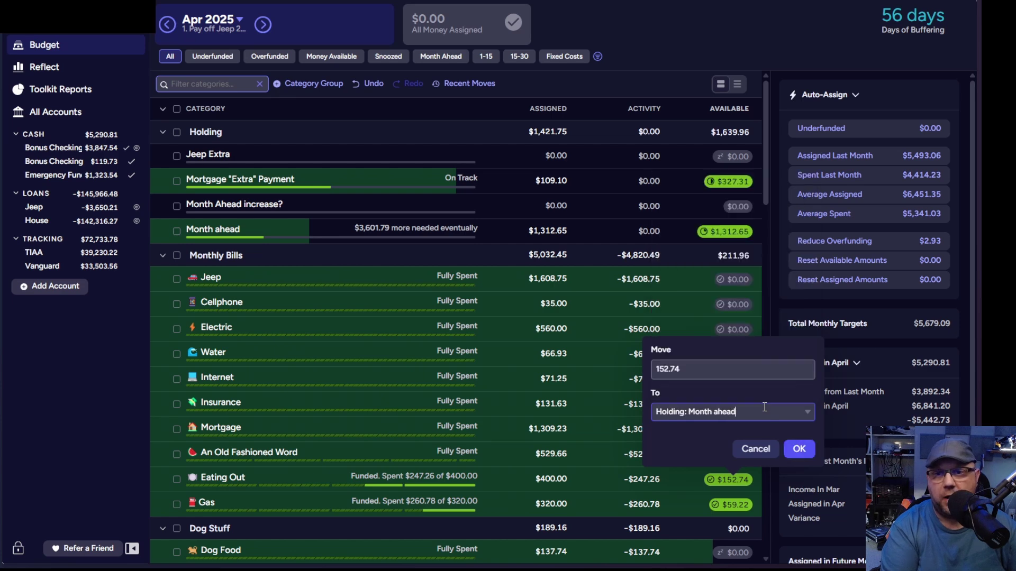
pyautogui.press('Return')
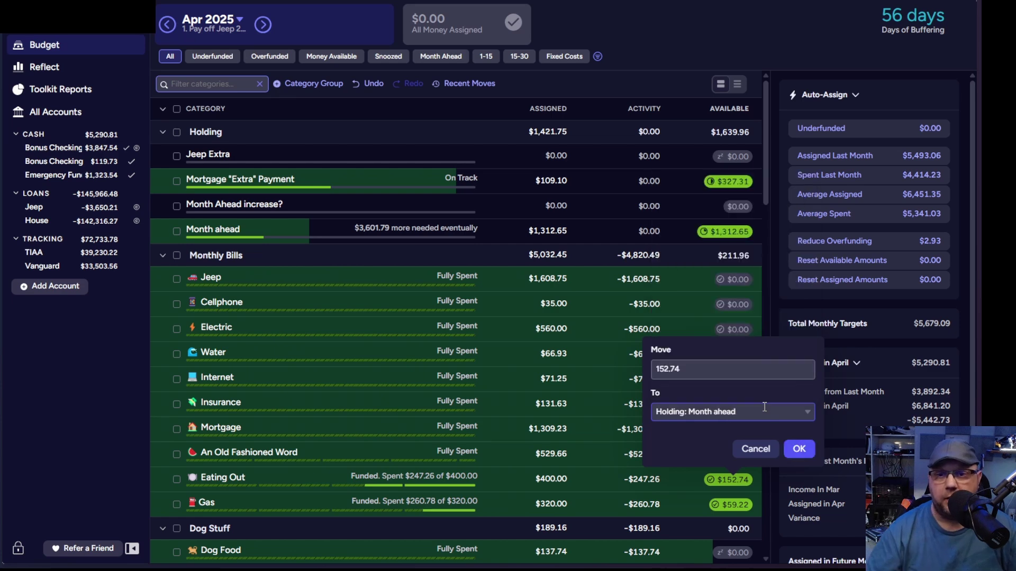
pyautogui.click(799, 449)
# - Move the 59.22 available in Gas to the Month ahead category in Holding
pyautogui.scroll(-3, 621, 404)
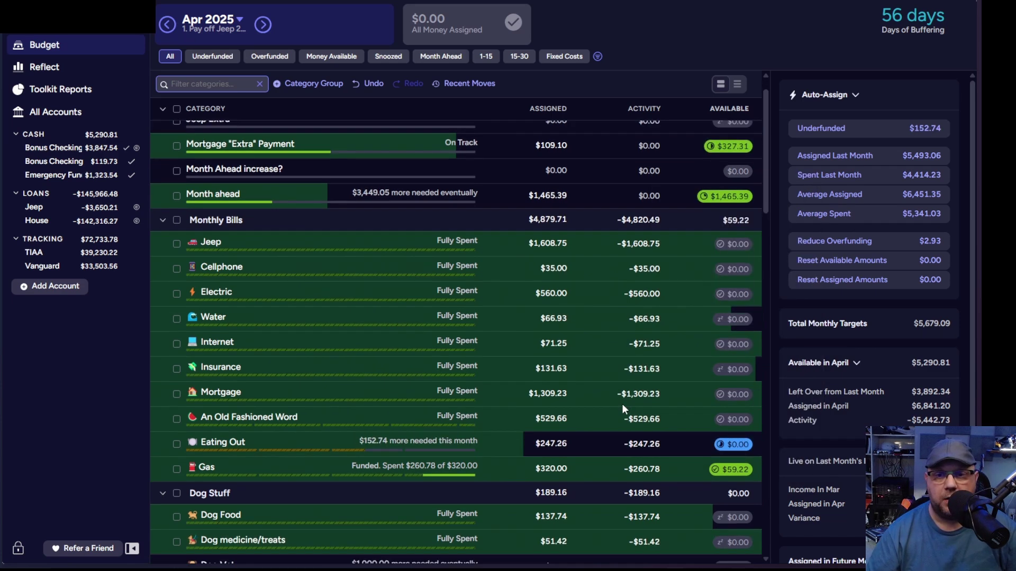
pyautogui.click(729, 392)
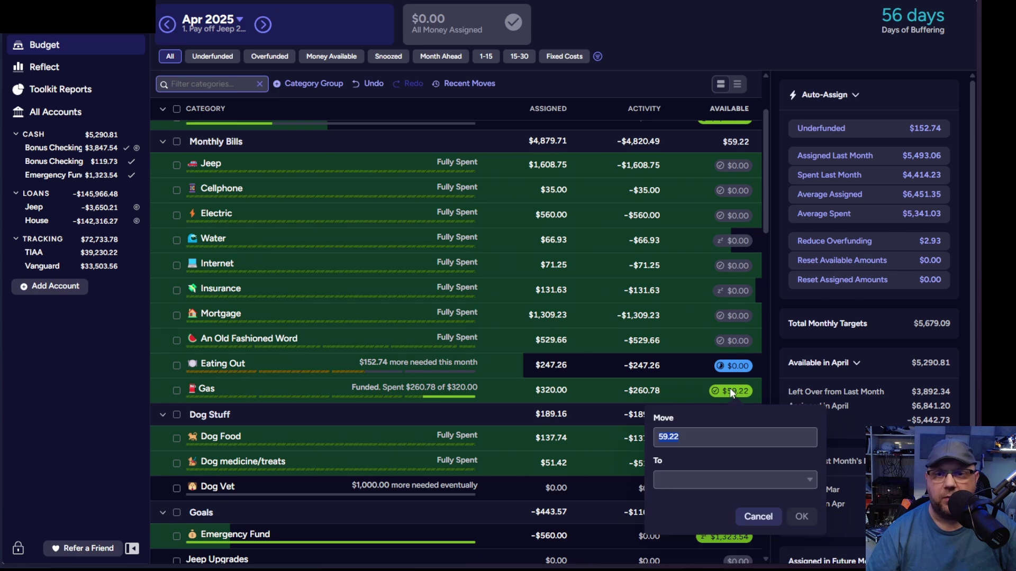
pyautogui.click(692, 481)
pyautogui.write('m')
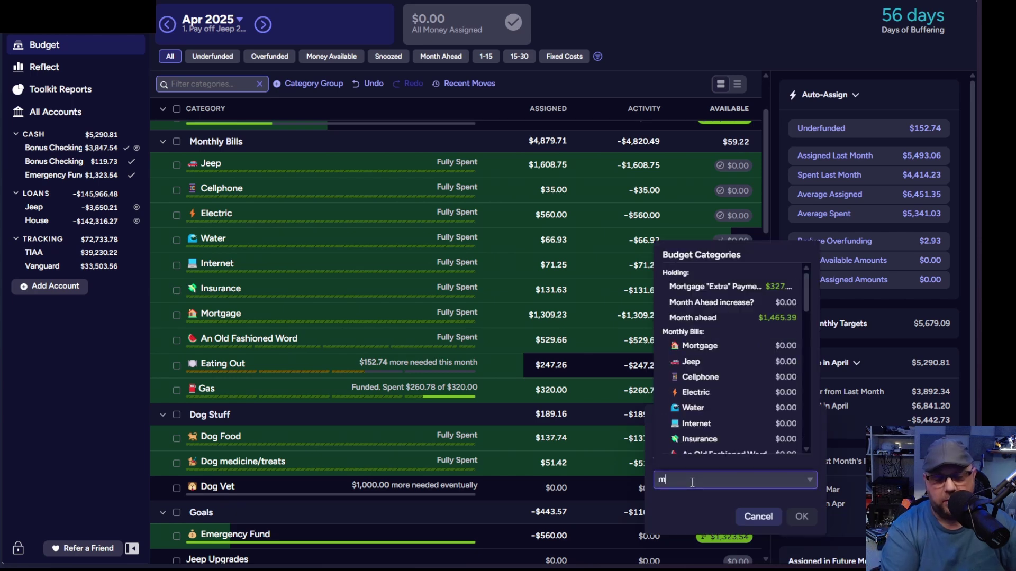
pyautogui.write('onth ahead')
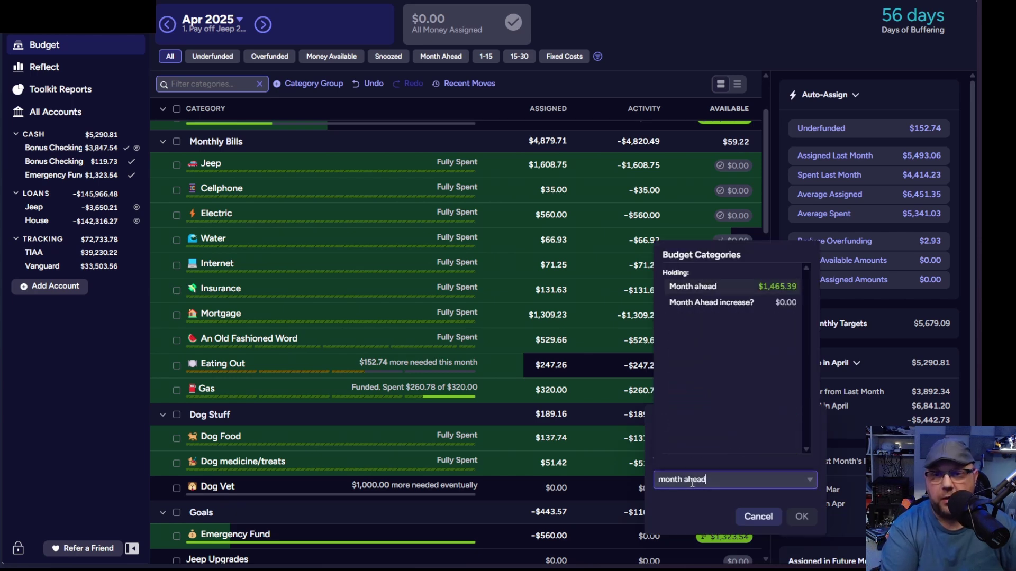
pyautogui.press('Return')
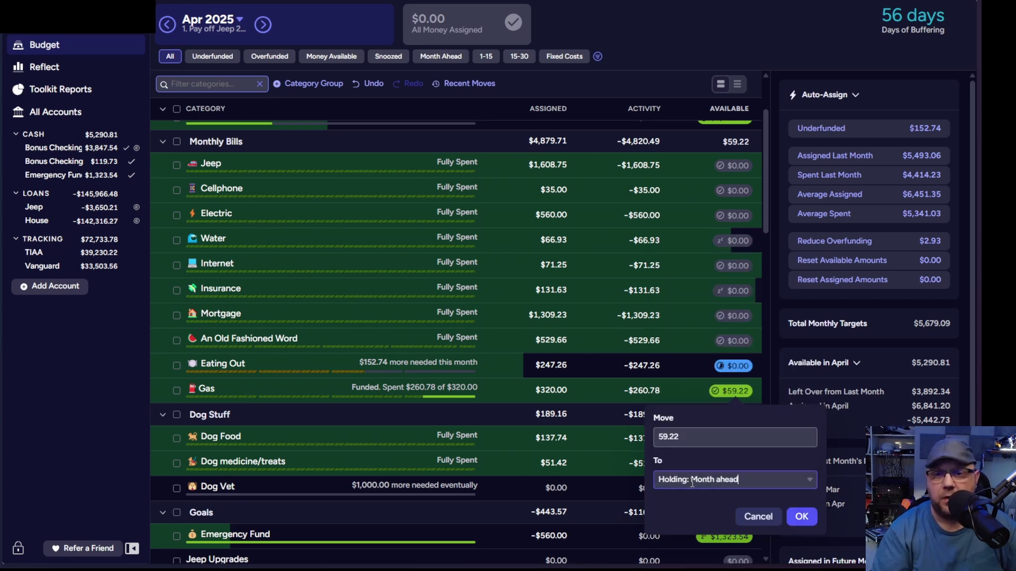
pyautogui.click(802, 517)
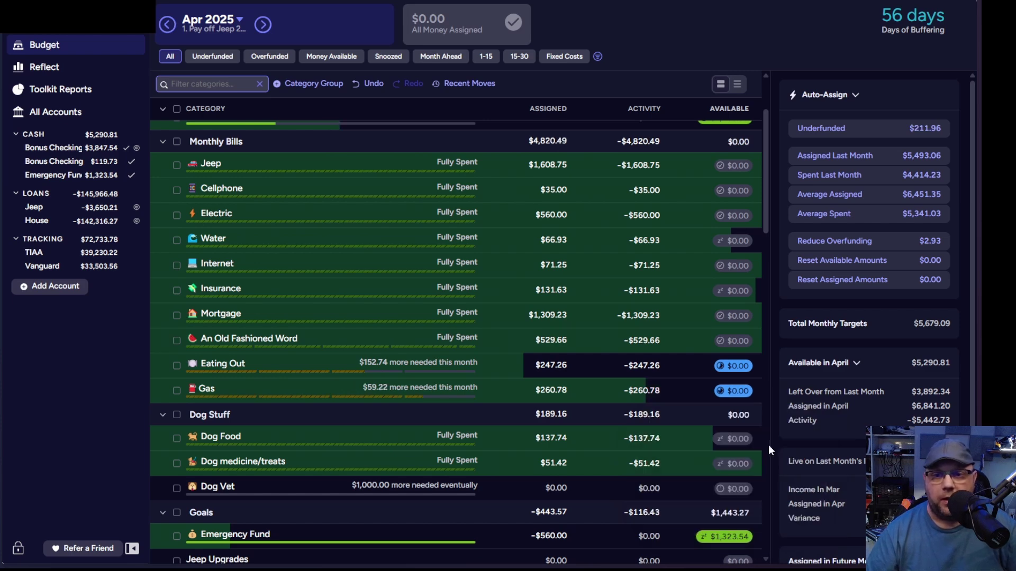
# - Examine the available amounts in the Goals, Non-Monthly, Domains and Hosting, and Quality of Life groups for leftover money
pyautogui.scroll(-5, 685, 430)
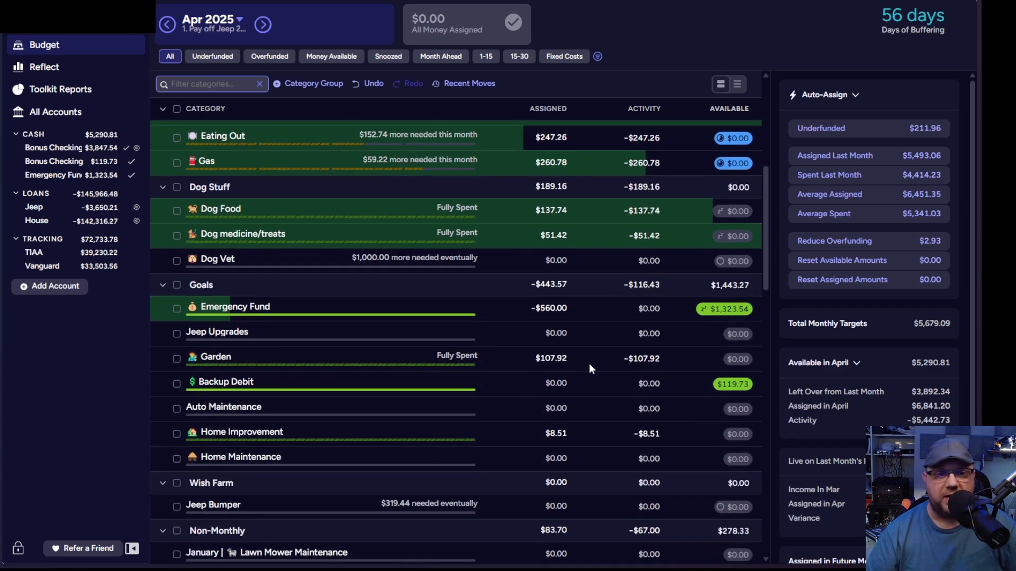
pyautogui.scroll(-6, 687, 392)
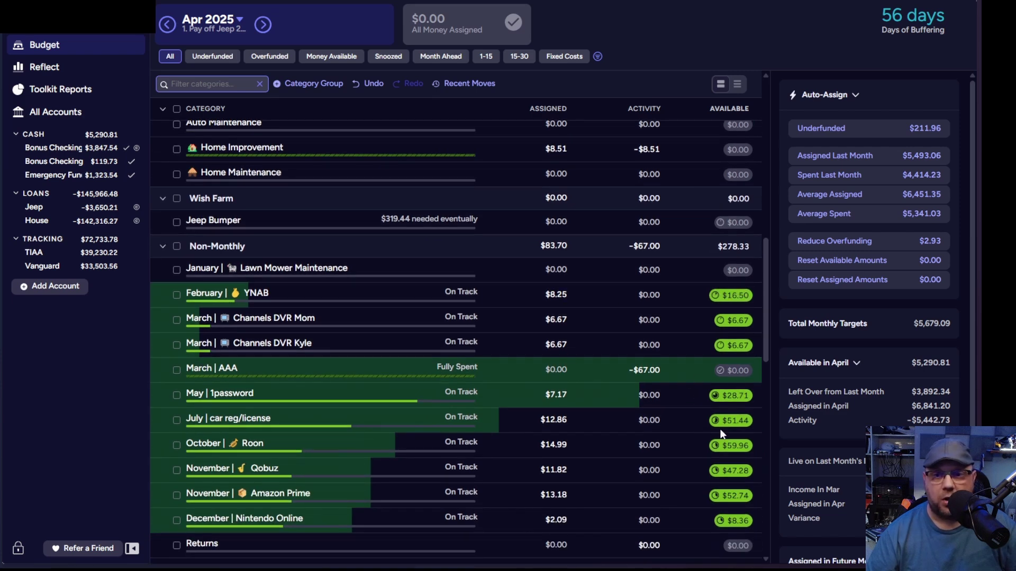
pyautogui.scroll(-1, 681, 449)
pyautogui.scroll(-4, 680, 442)
pyautogui.scroll(-2, 642, 424)
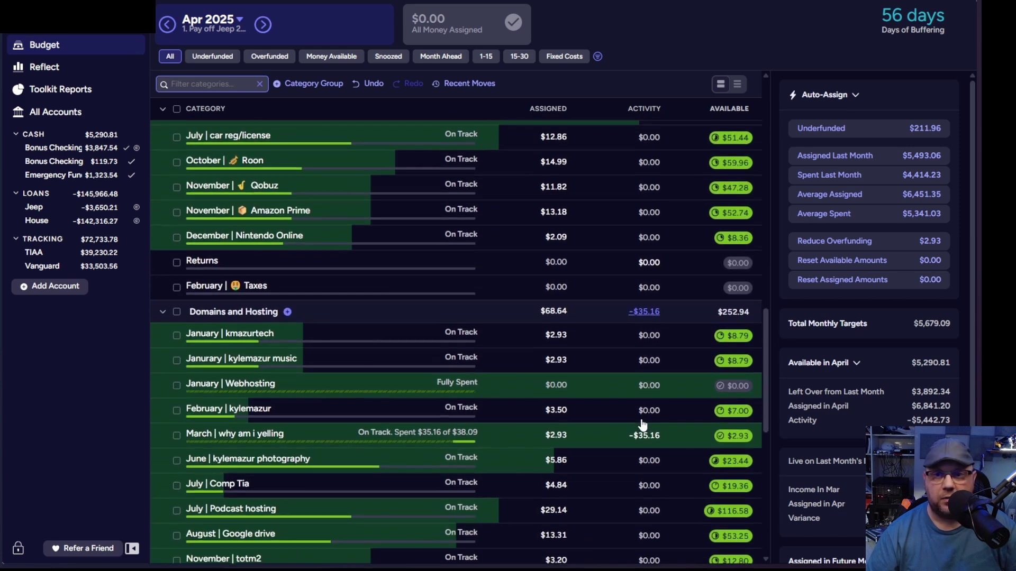
pyautogui.scroll(-2, 641, 423)
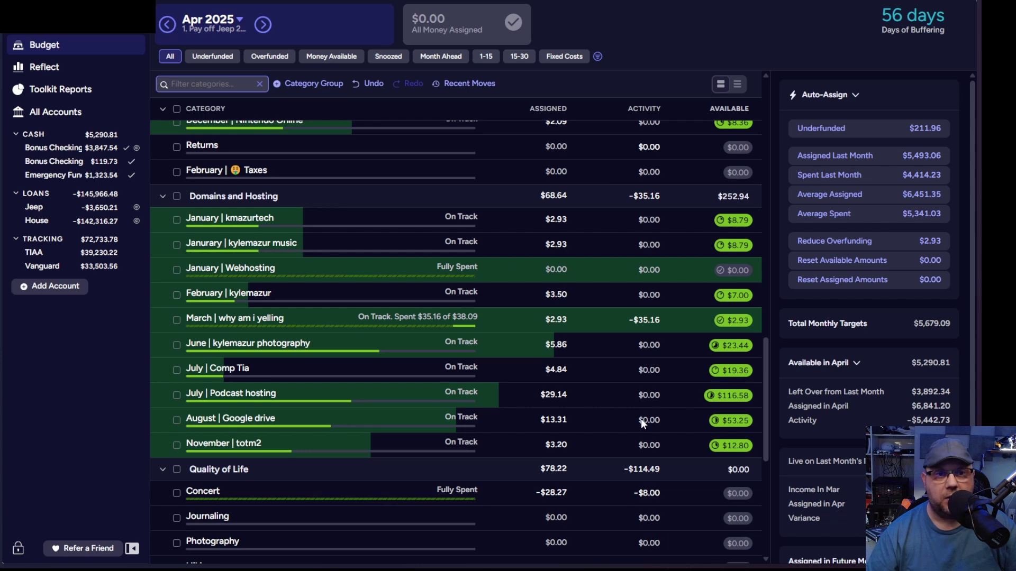
pyautogui.scroll(6, 641, 423)
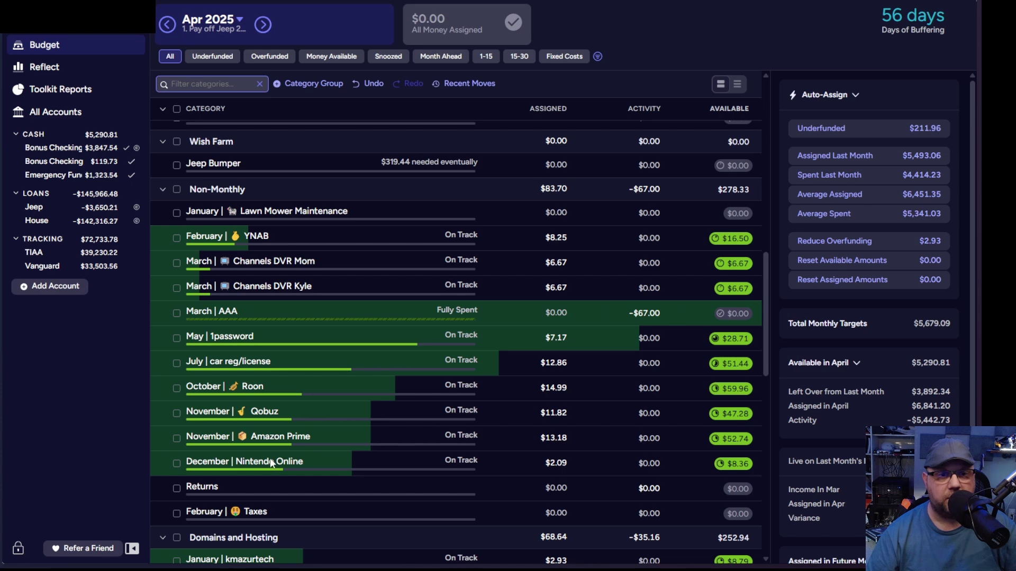
pyautogui.click(529, 438)
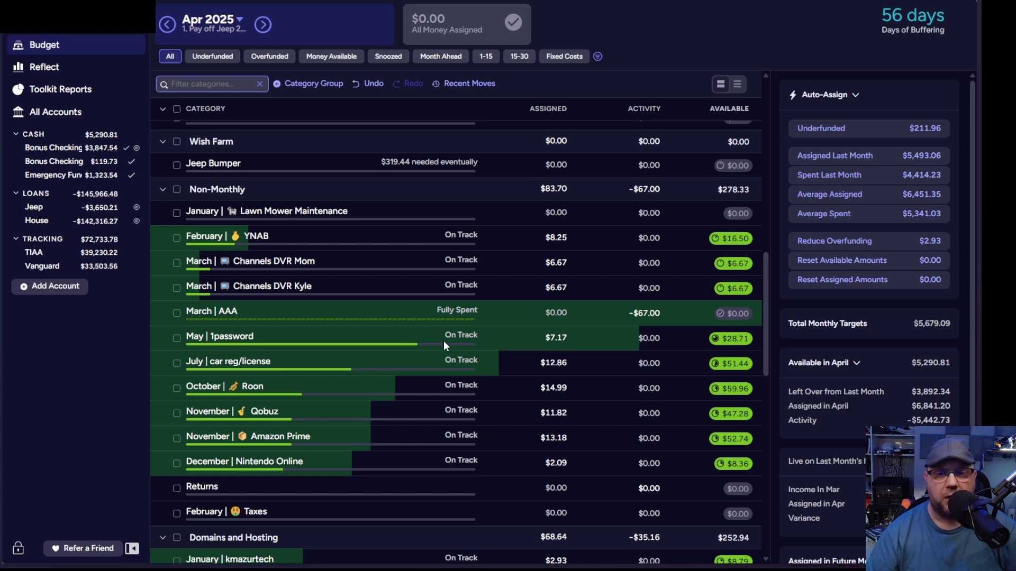
pyautogui.scroll(-6, 477, 383)
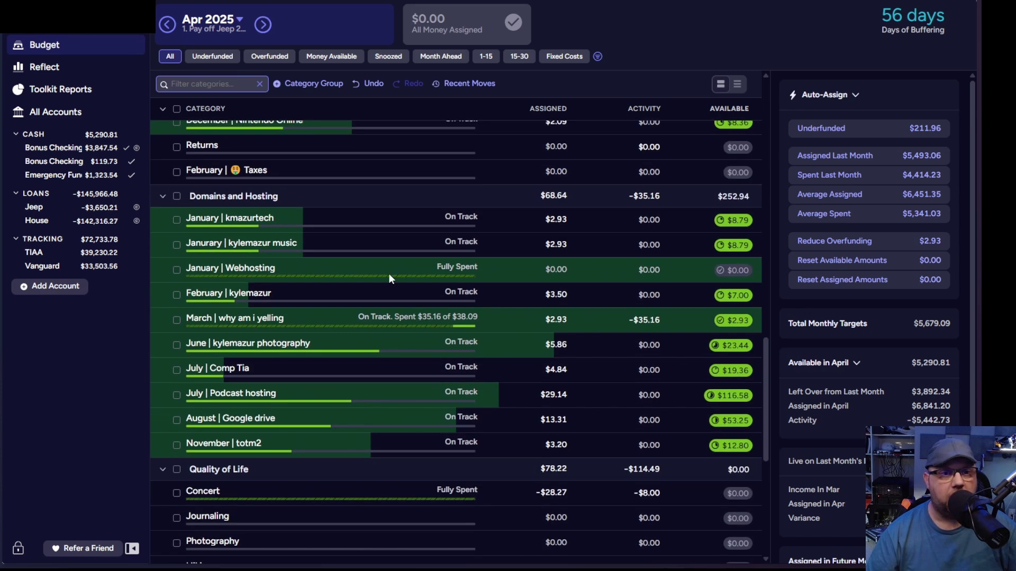
pyautogui.scroll(-2, 446, 316)
pyautogui.scroll(-3, 445, 316)
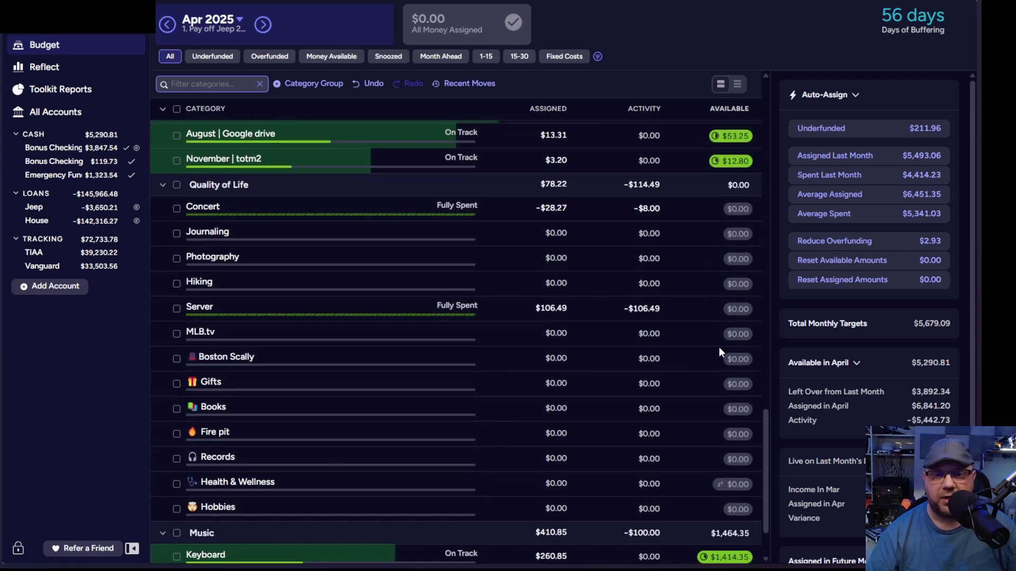
# - Move the 50.00 available in Piano Tuning to the Month ahead category in Holding
pyautogui.scroll(-2, 722, 371)
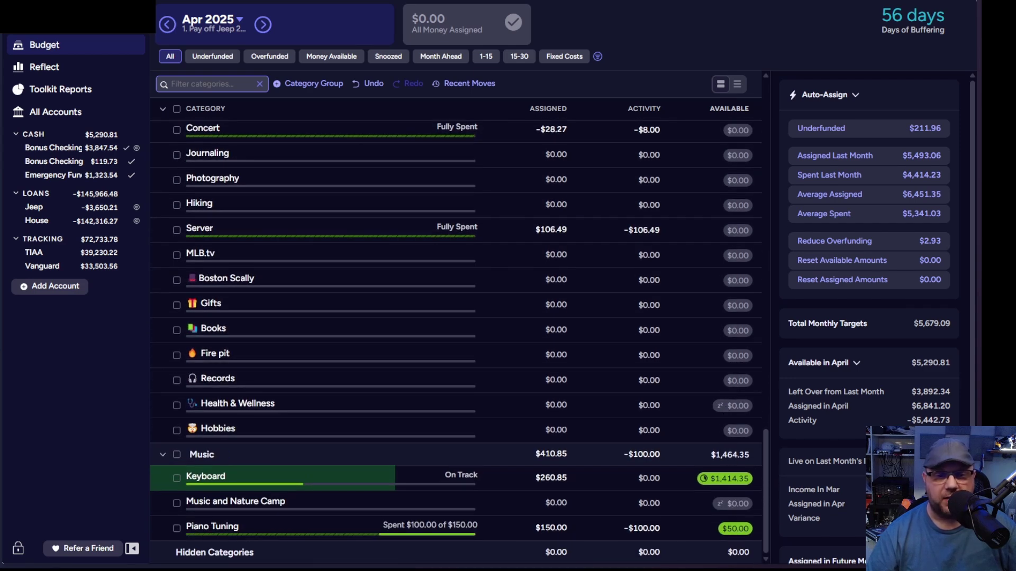
pyautogui.click(741, 529)
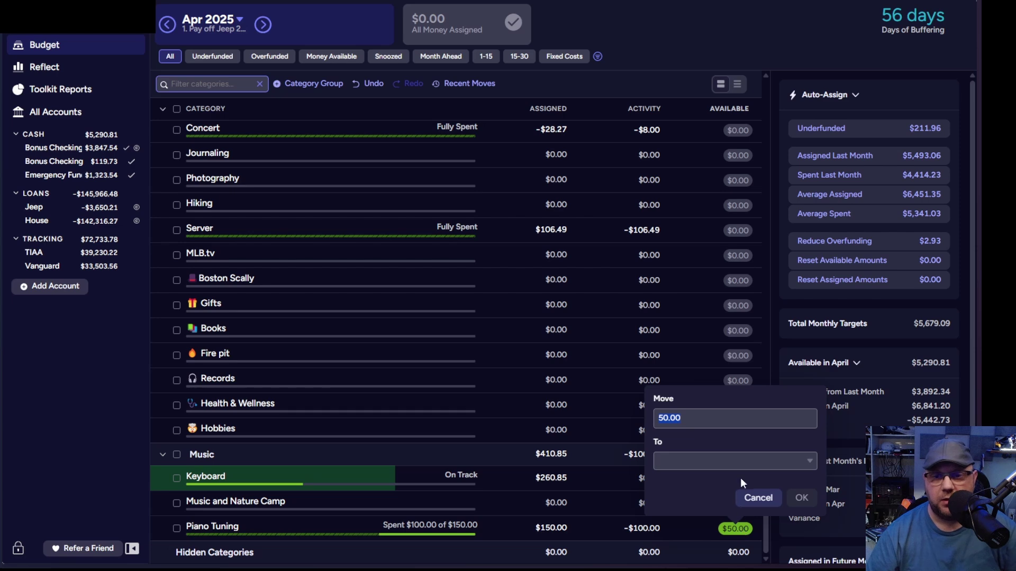
pyautogui.click(741, 459)
pyautogui.write('mont')
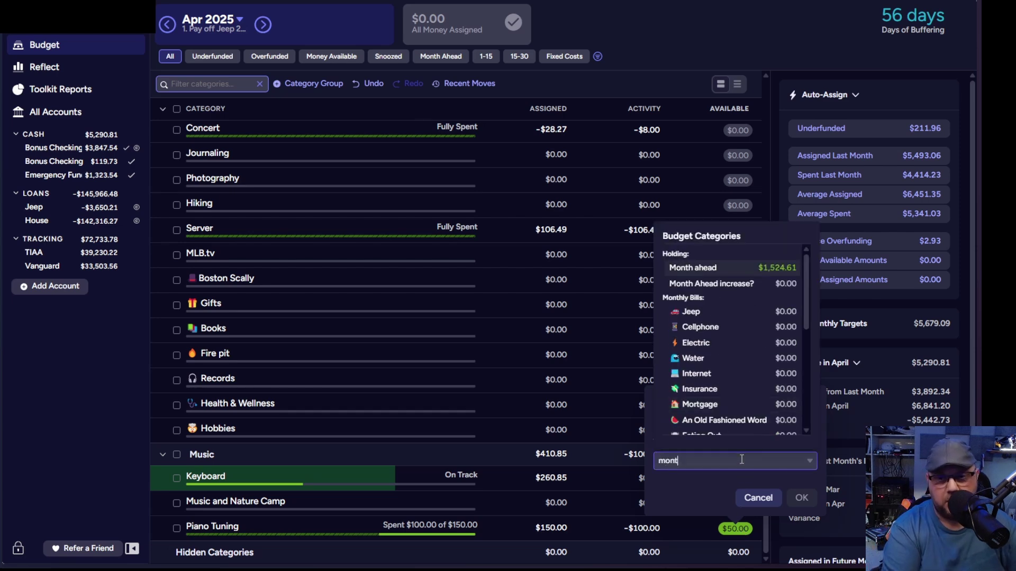
pyautogui.write('h ah')
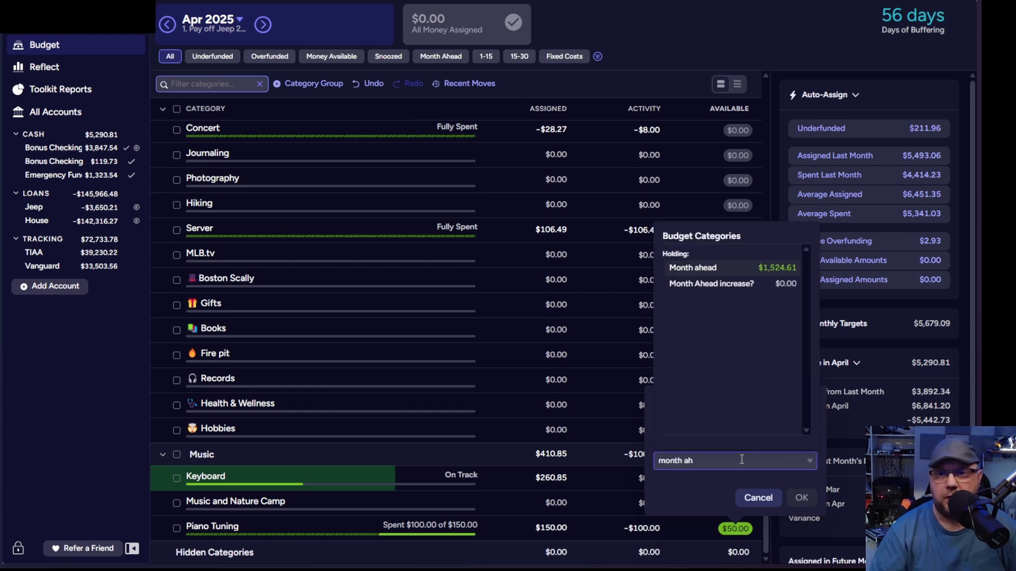
pyautogui.press('Return')
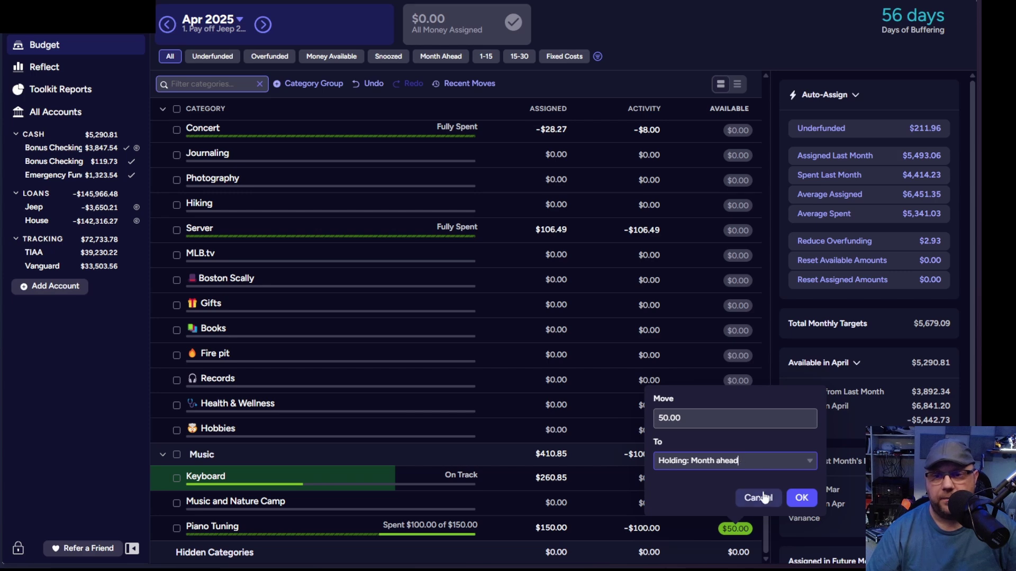
pyautogui.click(798, 499)
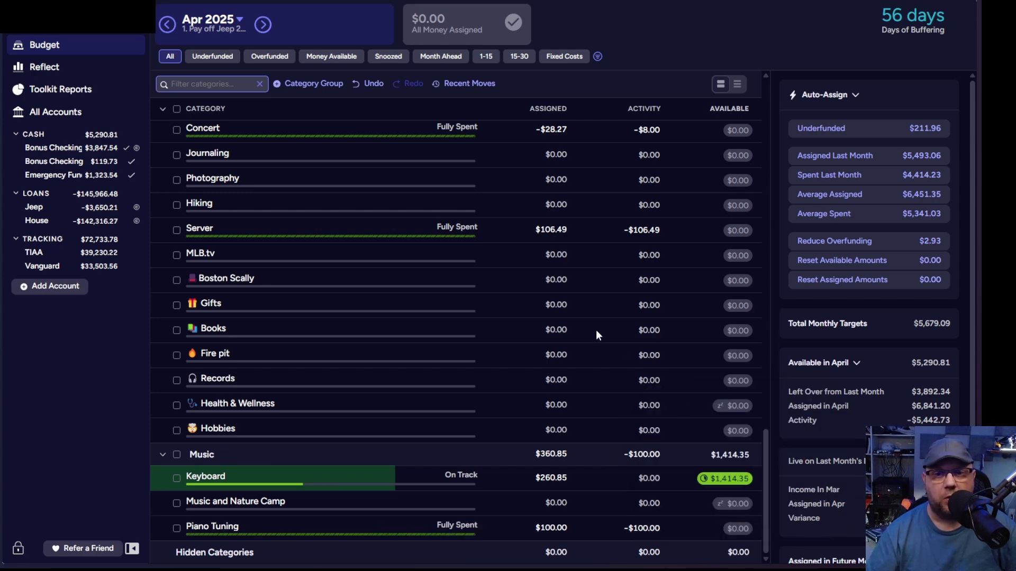
# - Return to the Holding group and open the April 2025 month note to check the projected Month Ahead amount
pyautogui.scroll(2, 596, 329)
pyautogui.scroll(-2, 595, 329)
pyautogui.scroll(8, 596, 329)
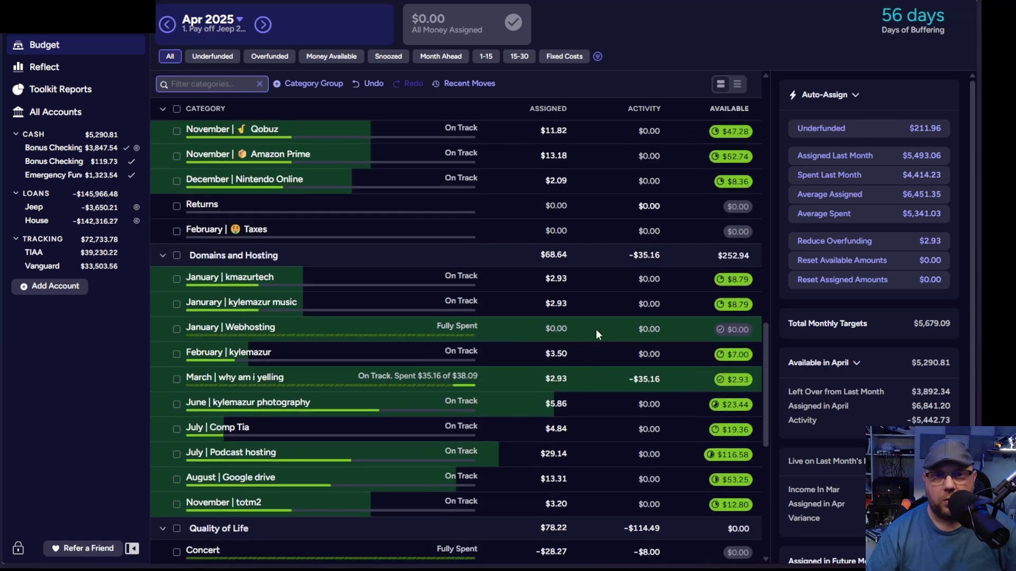
pyautogui.scroll(20, 595, 329)
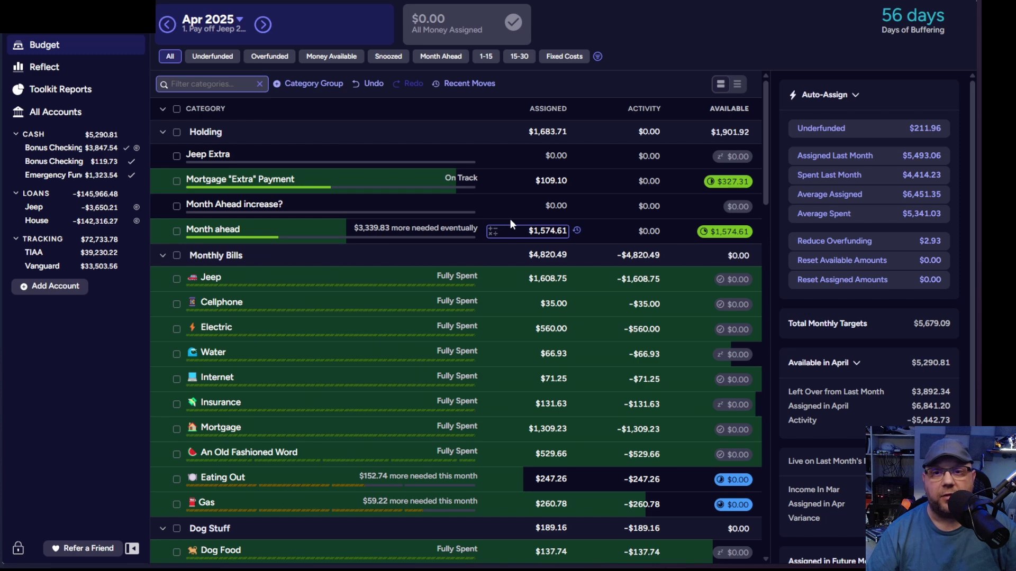
pyautogui.click(224, 28)
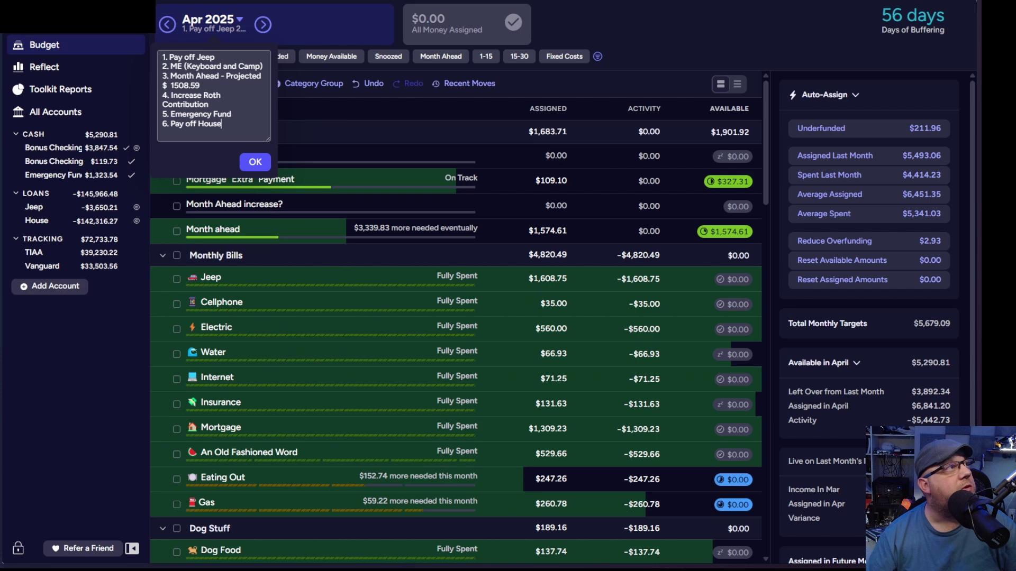
# - Switch to the Month Ahead sheet in Google Sheets and enter 1574.61 as the Month Ahead amount for Apr 2025
pyautogui.hotkey('ctrl', 'Tab')
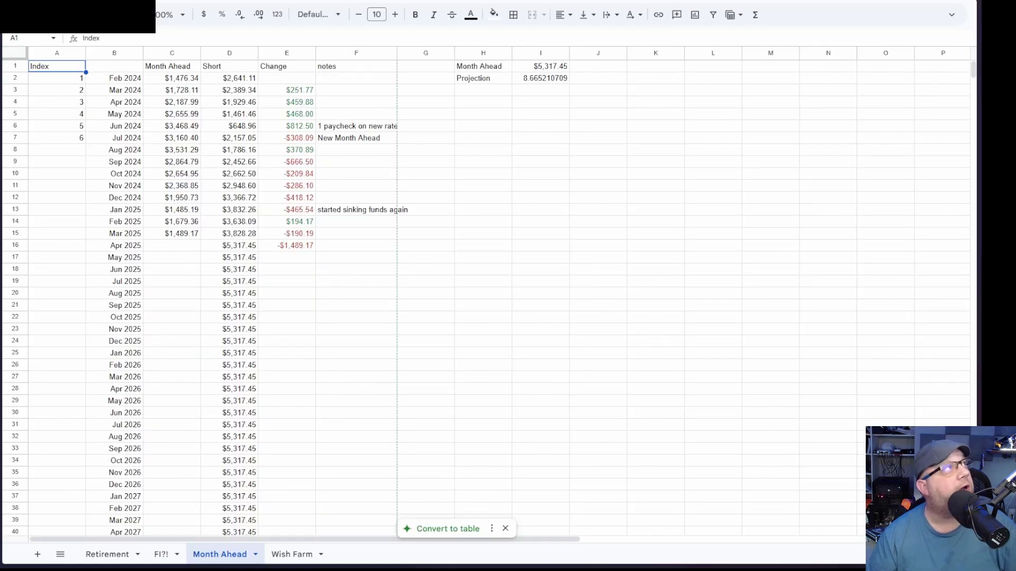
pyautogui.hotkey('ctrl', 'shift', 'Tab')
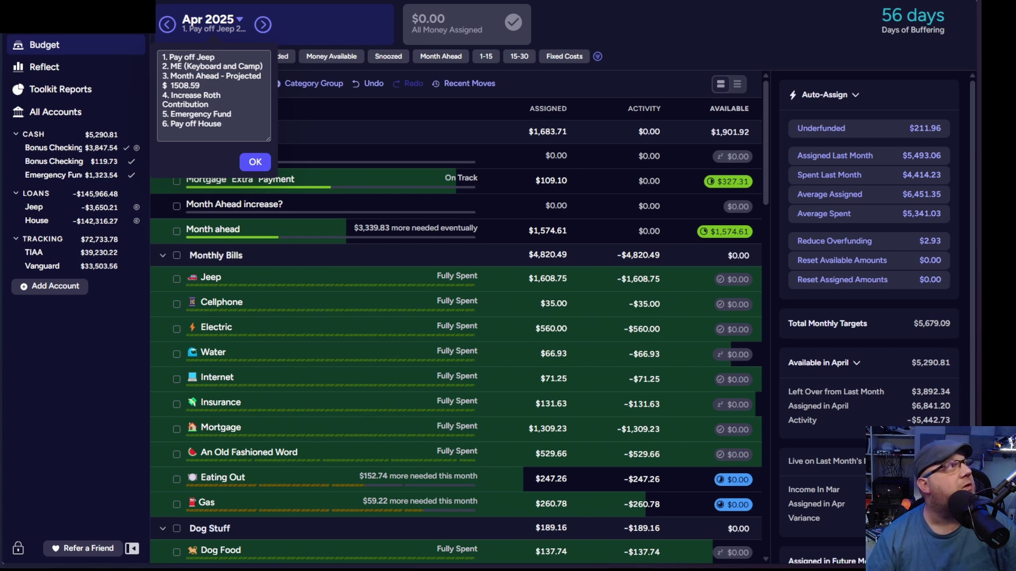
pyautogui.hotkey('ctrl', 'Tab')
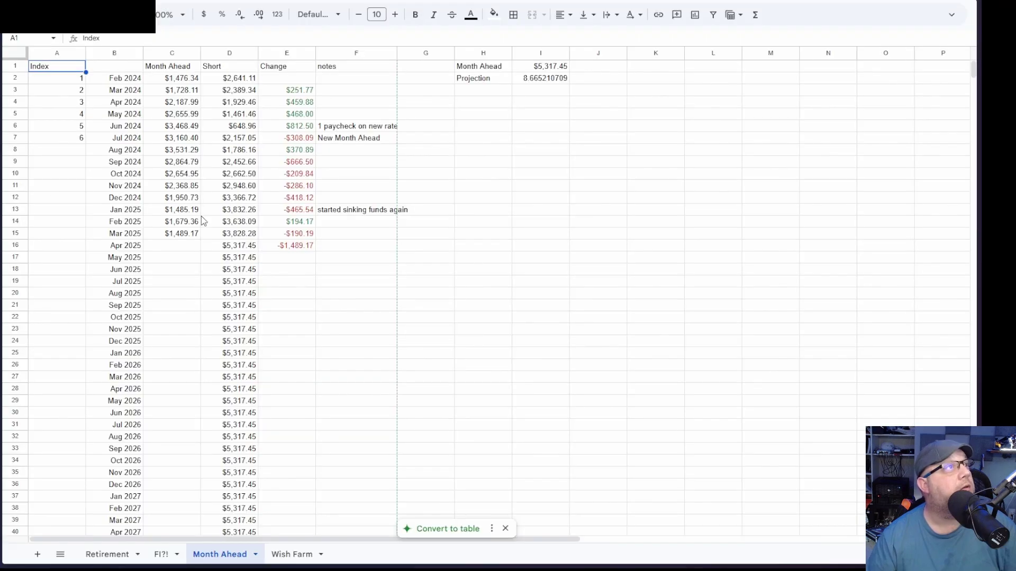
pyautogui.click(186, 249)
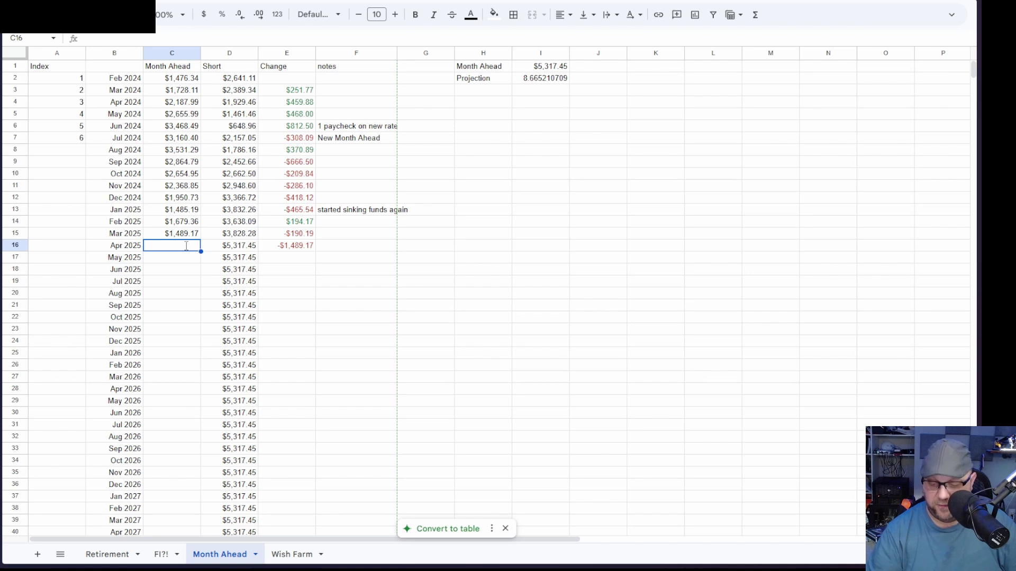
pyautogui.write('1,574.61')
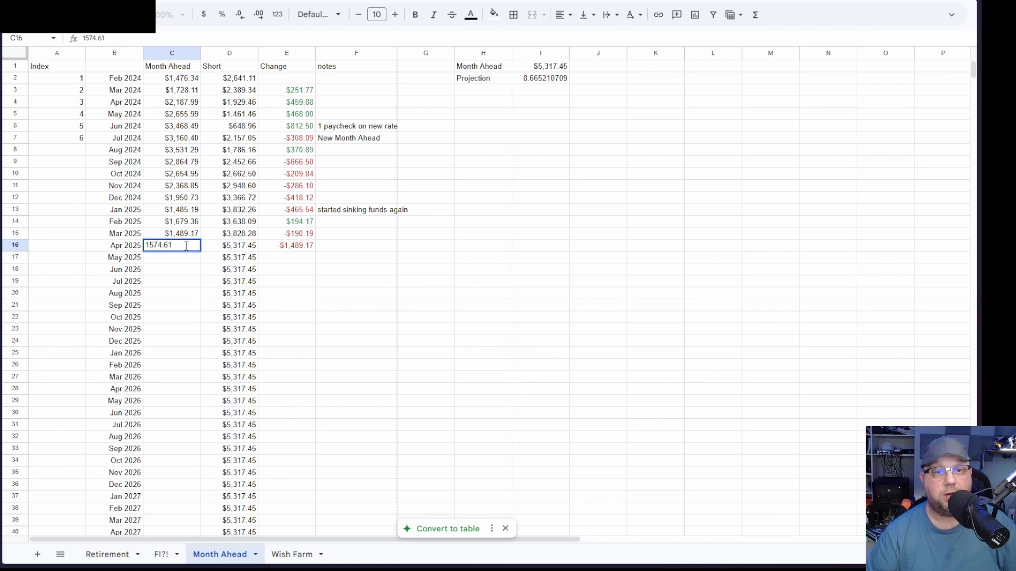
pyautogui.press('Return')
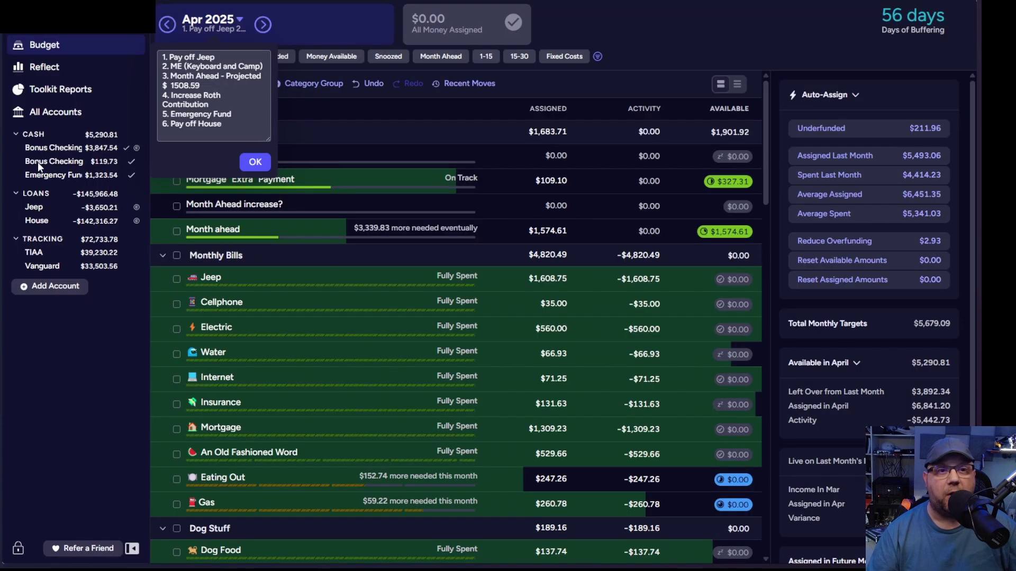
# - Close the April 2025 month note in YNAB and look over the Goals, Wish Farm and Non-Monthly categories
pyautogui.click(255, 162)
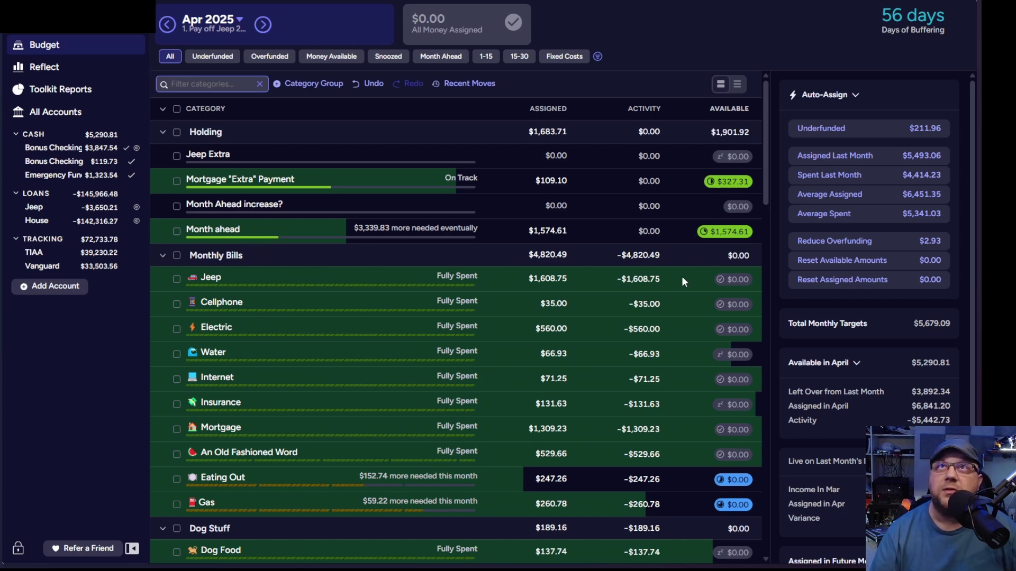
pyautogui.scroll(-6, 657, 285)
pyautogui.scroll(-15, 658, 285)
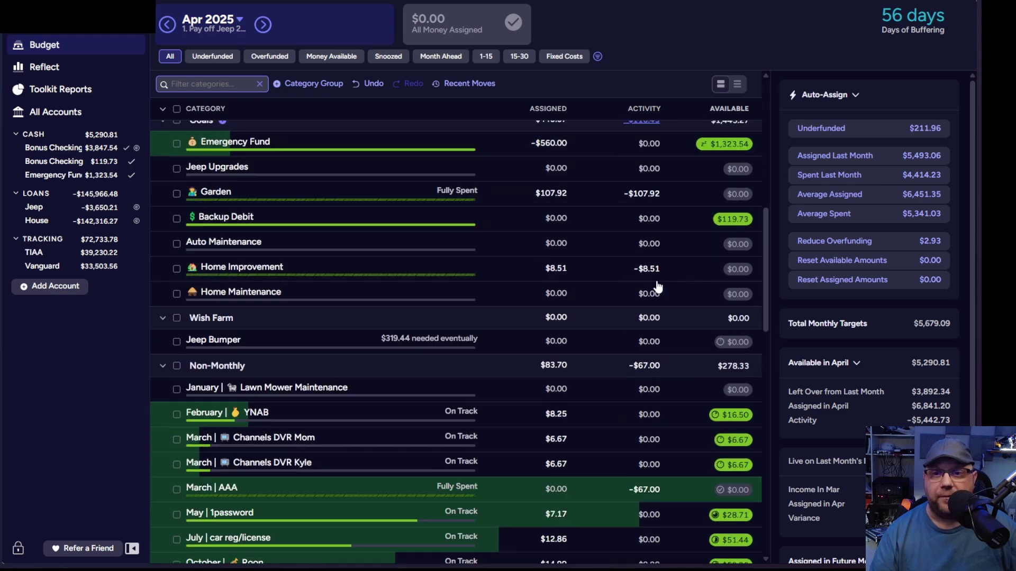
pyautogui.scroll(20, 656, 280)
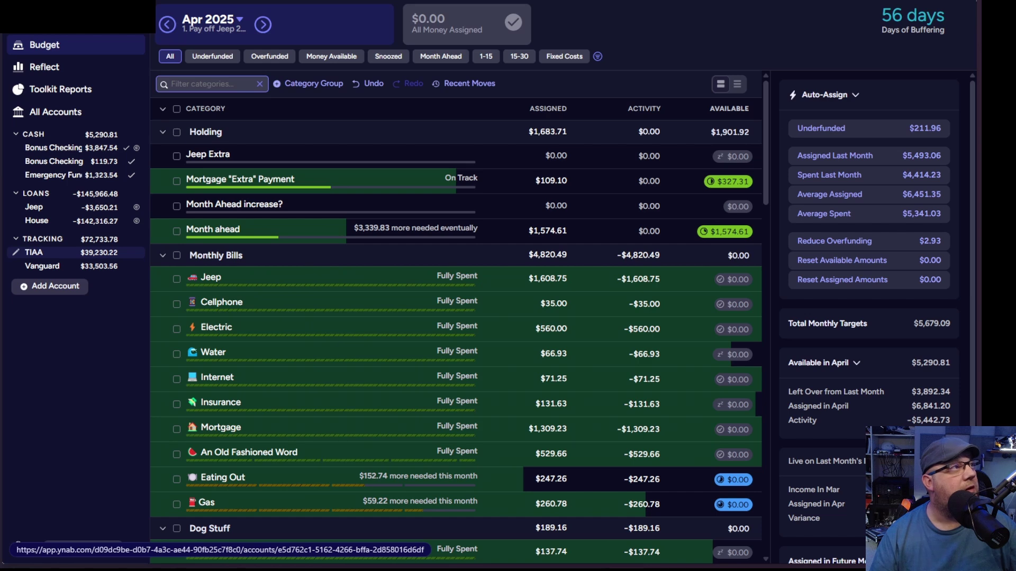
# - Set today's balance of the TIAA tracking account to 39969.44 and save the account
pyautogui.click(14, 253)
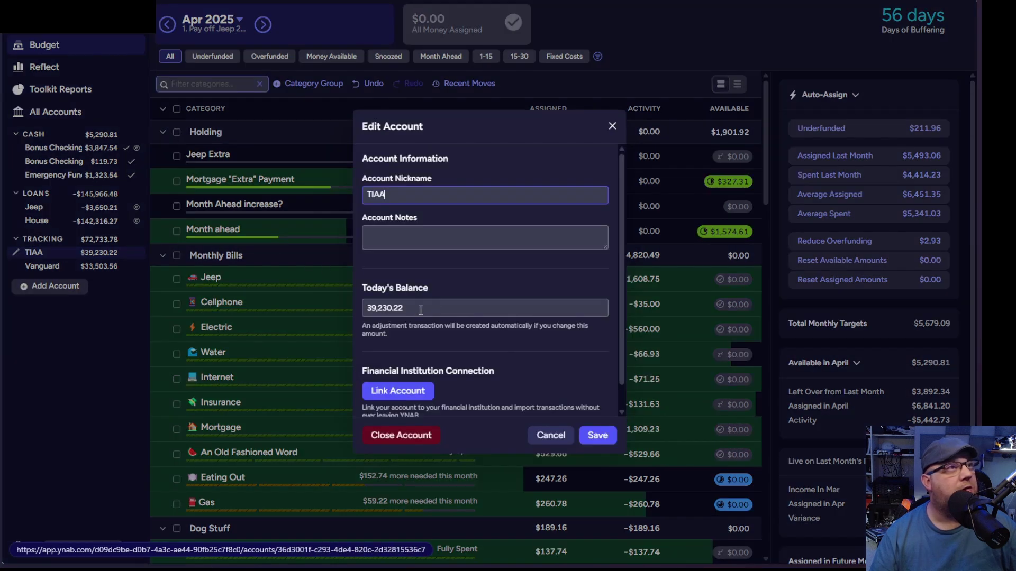
pyautogui.click(420, 310)
pyautogui.click(424, 309)
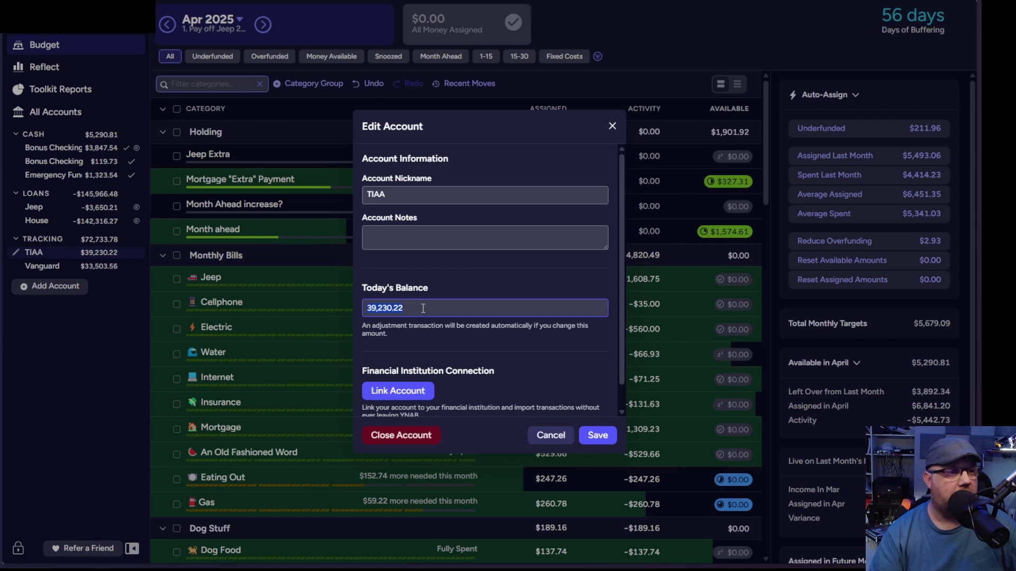
pyautogui.write('39')
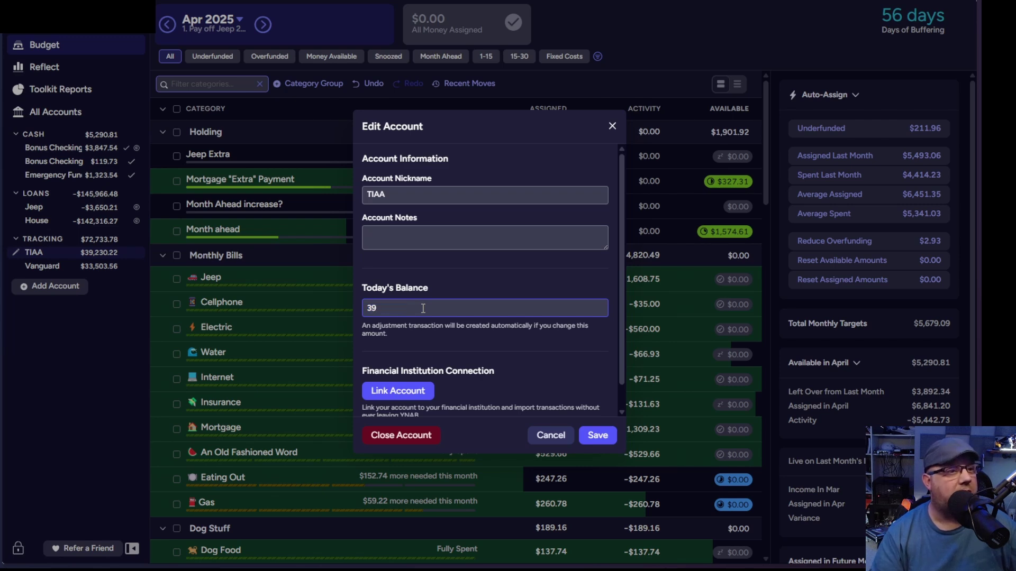
pyautogui.write('969.44')
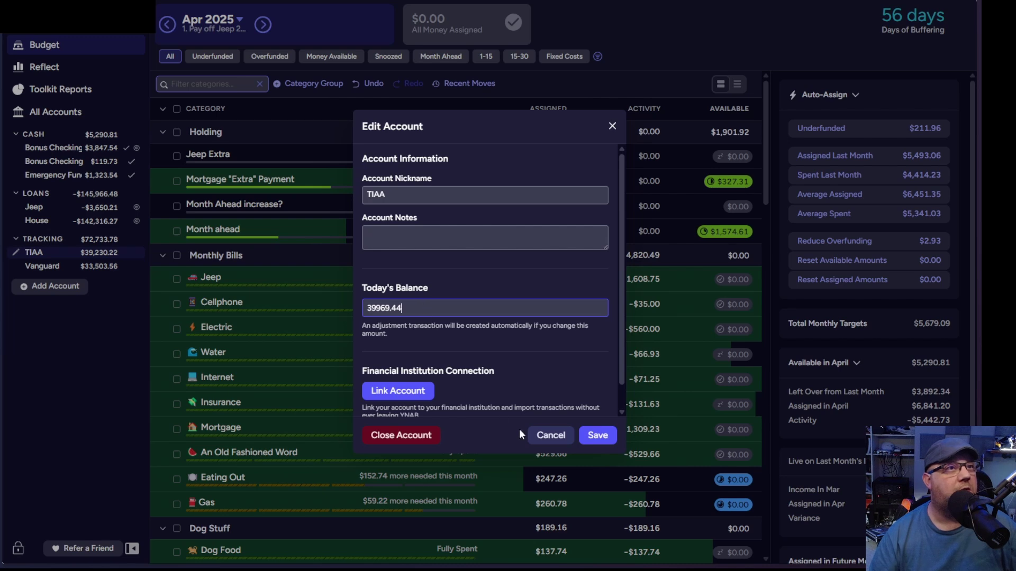
pyautogui.click(603, 436)
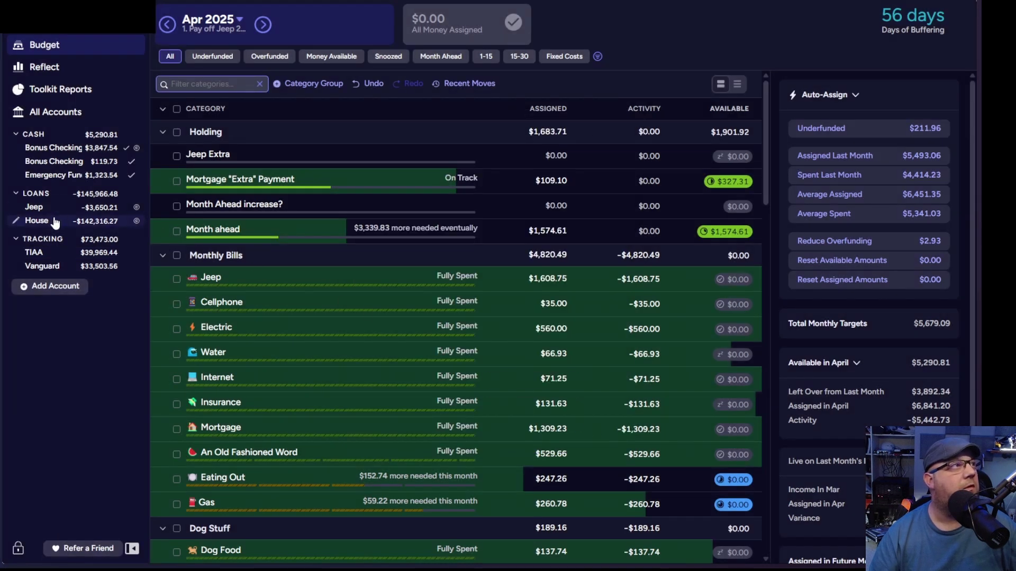
# - Set today's balance of the Vanguard tracking account to 33463.37 and save the account
pyautogui.click(96, 268)
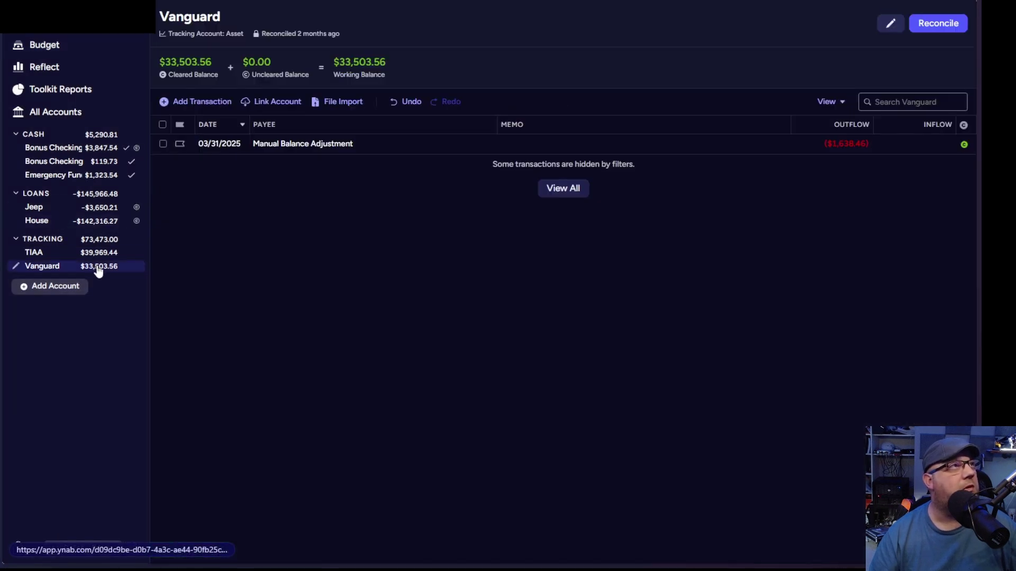
pyautogui.click(97, 266)
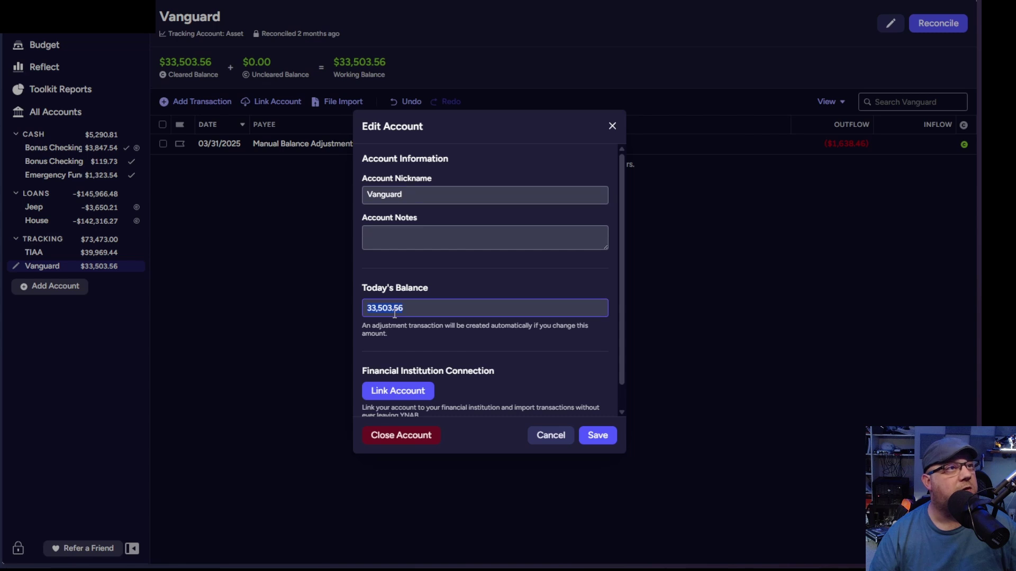
pyautogui.write('334')
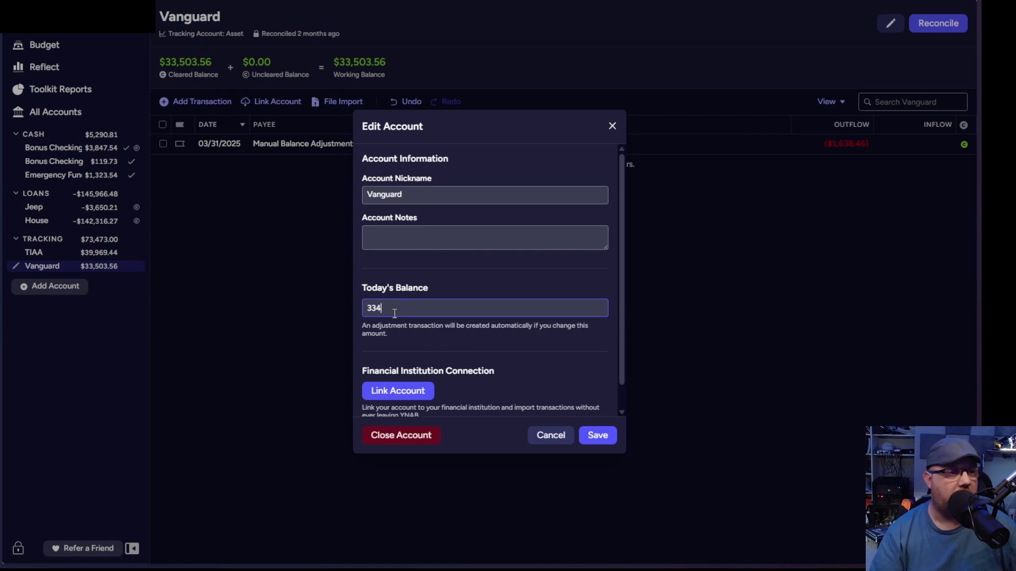
pyautogui.write('63.37')
pyautogui.press('Return')
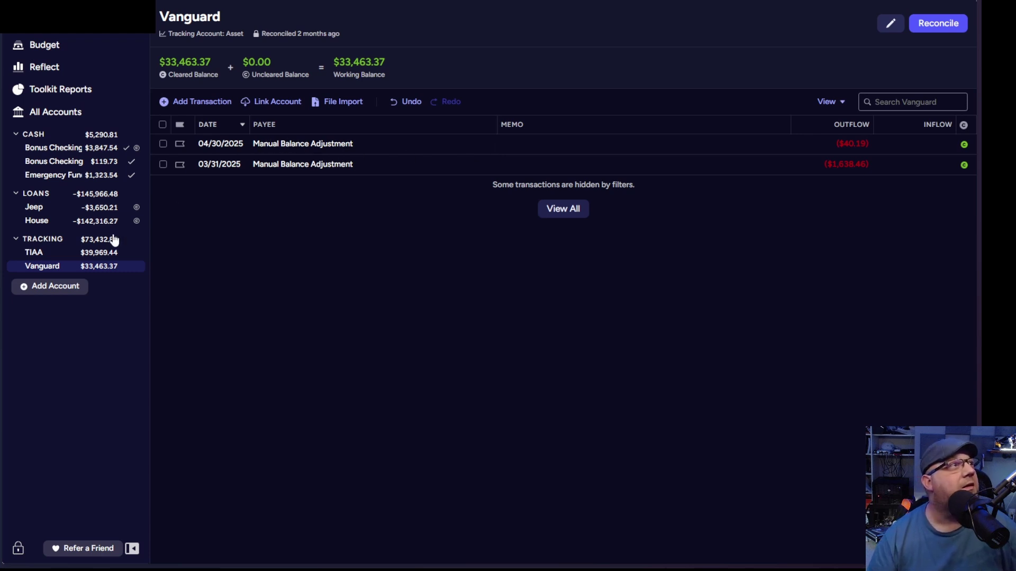
# - View the TIAA account register, switch to the investments spreadsheet in Google Sheets, and set the March sheet's TIAA value to 39969.44
pyautogui.click(87, 254)
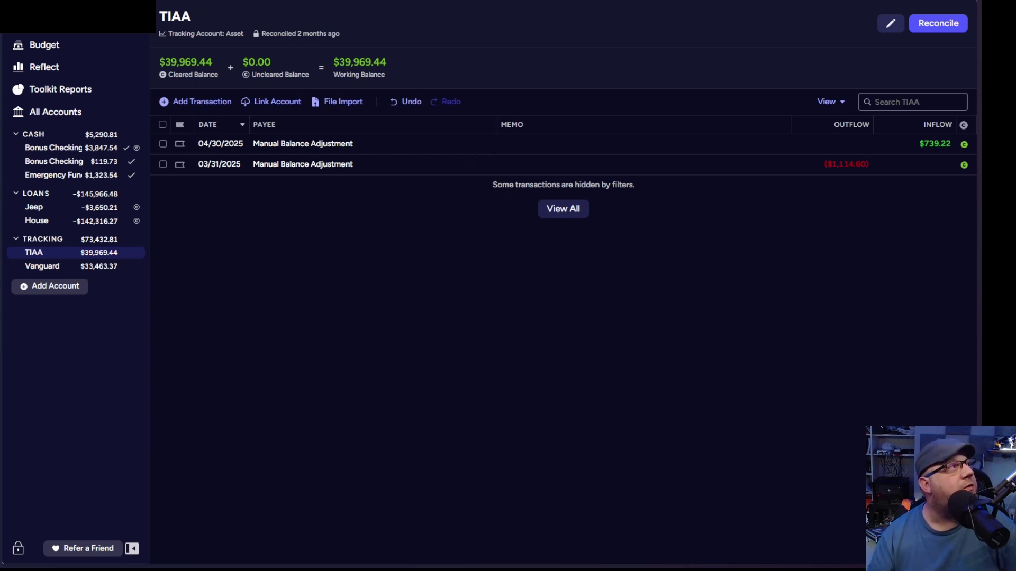
pyautogui.click(1, 264)
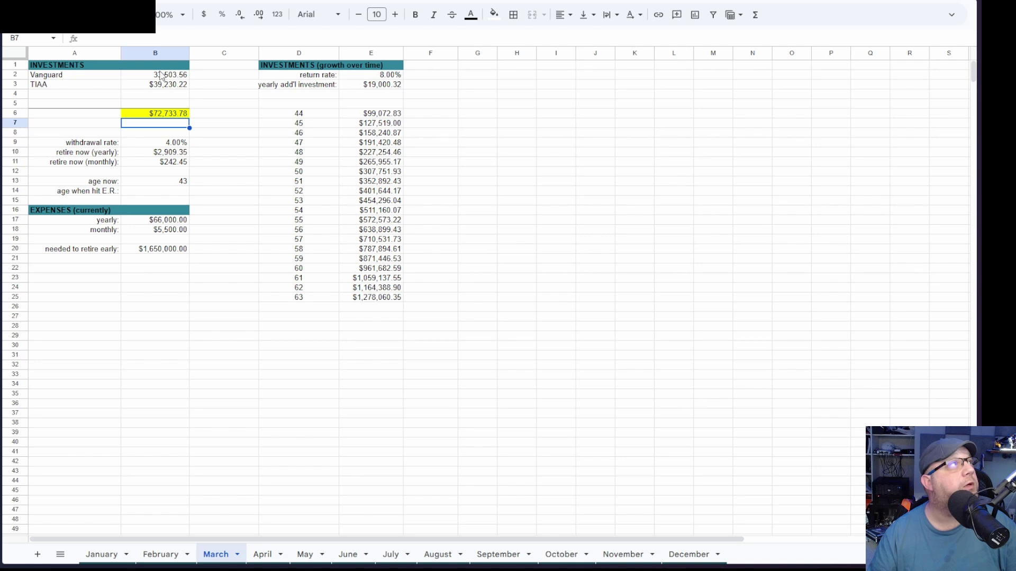
pyautogui.click(163, 89)
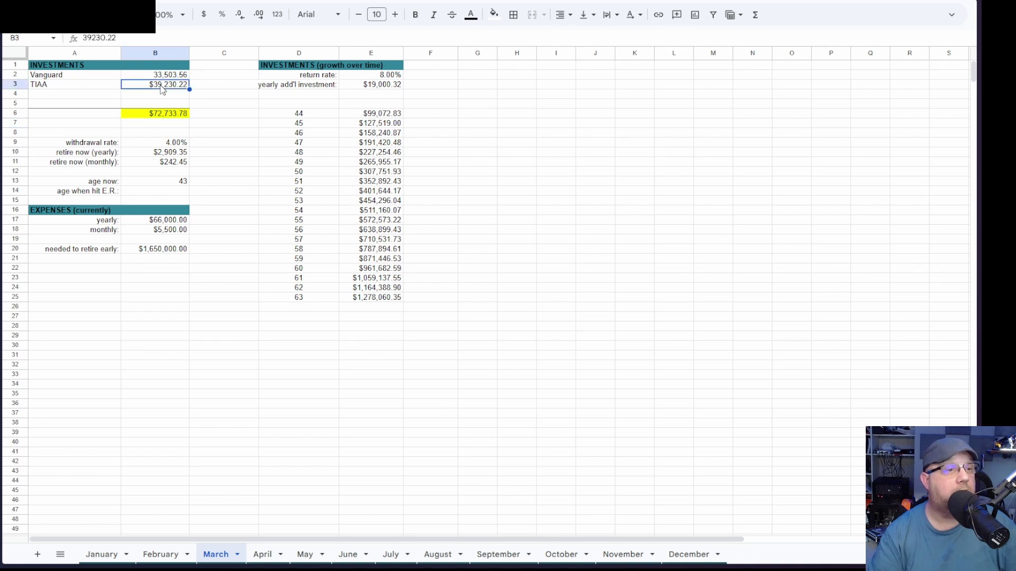
pyautogui.write('39969.44')
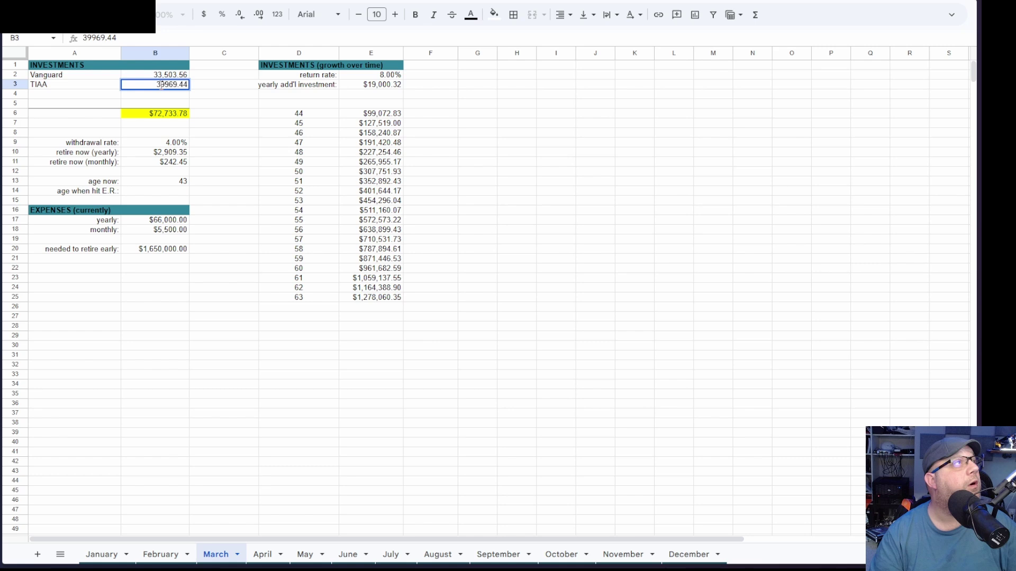
pyautogui.press('Return')
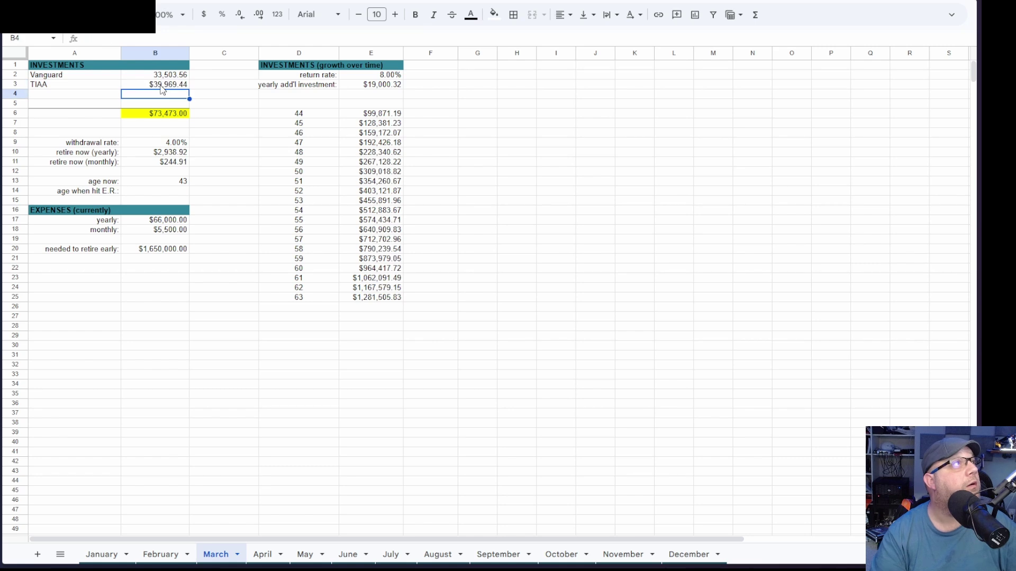
# - Set the Vanguard value under Investments in the March sheet to 33463.37
pyautogui.press('Up')
pyautogui.press('Up')
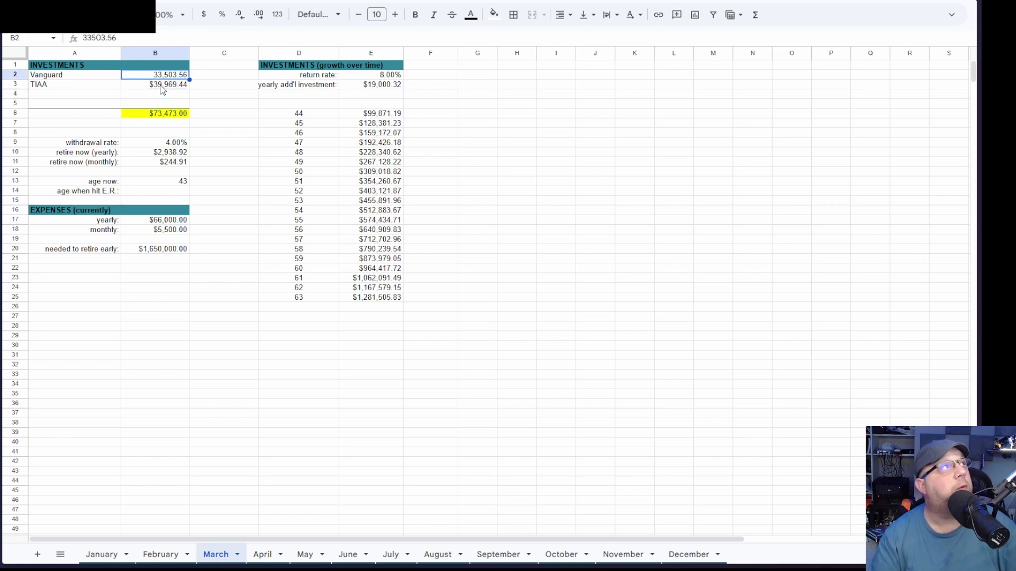
pyautogui.write('33,463')
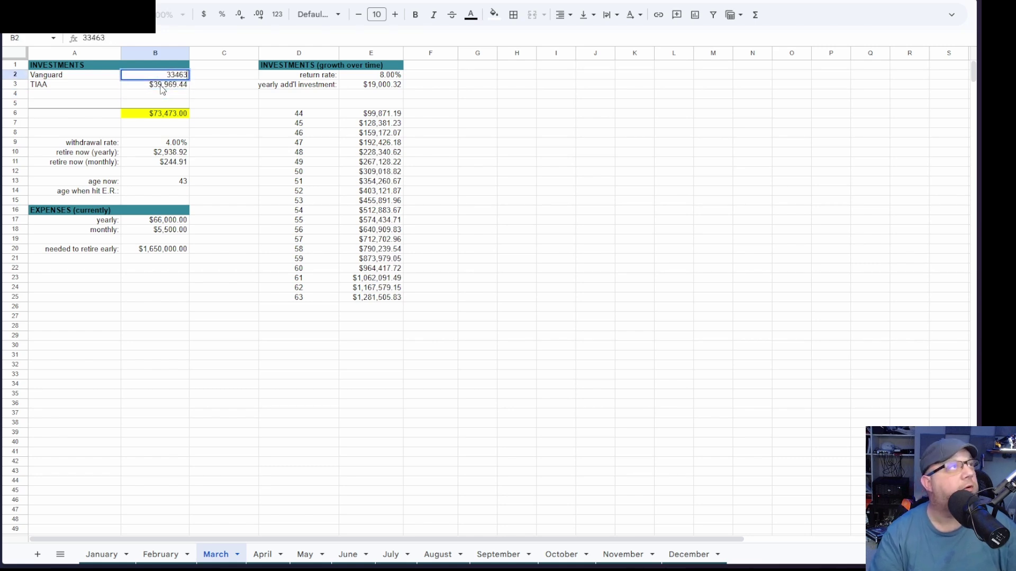
pyautogui.write('.37')
pyautogui.press('Return')
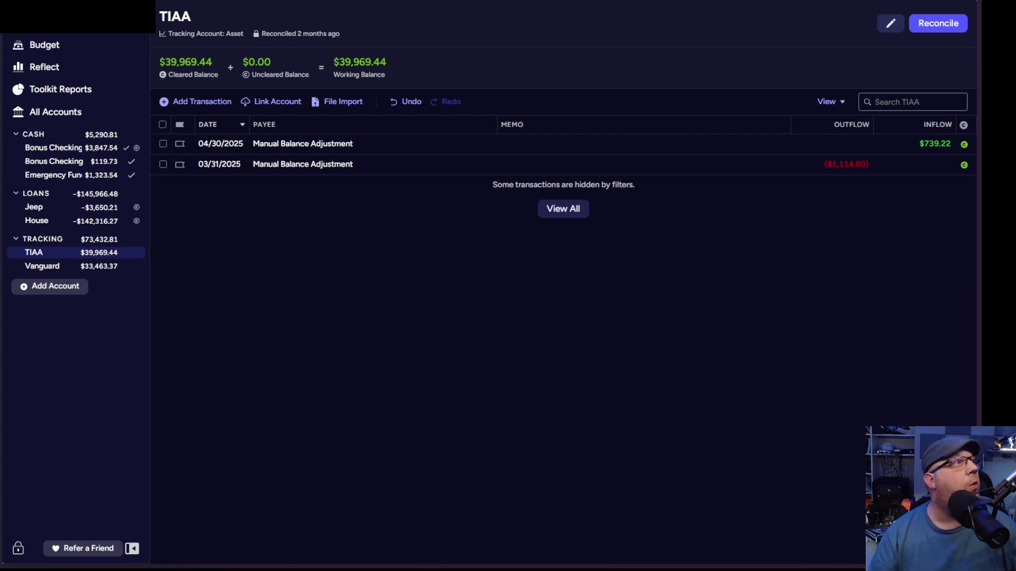
# - Reconcile the Bonus Checking Main account against its recent bank balance
pyautogui.click(90, 148)
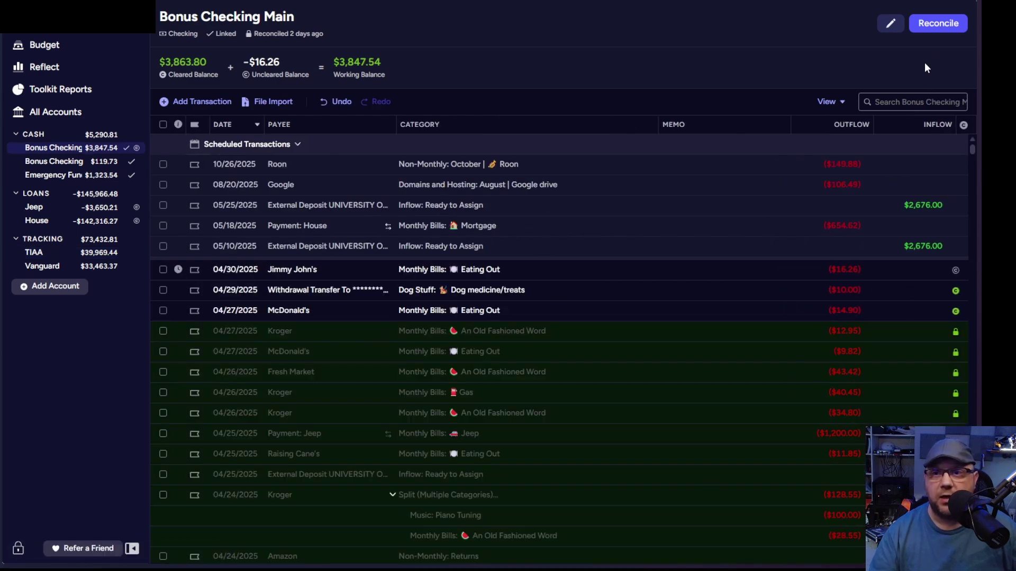
pyautogui.click(944, 25)
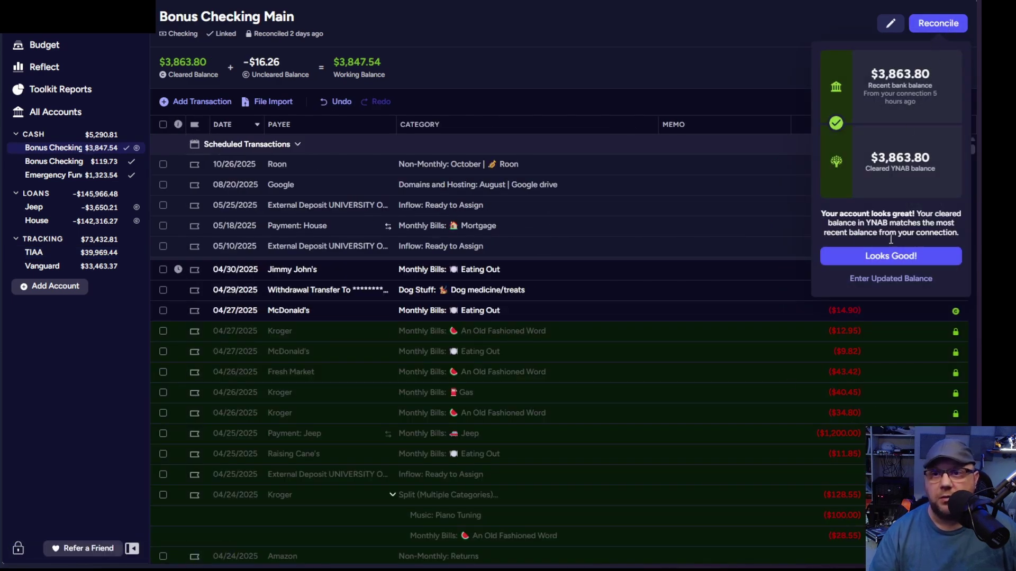
pyautogui.click(889, 254)
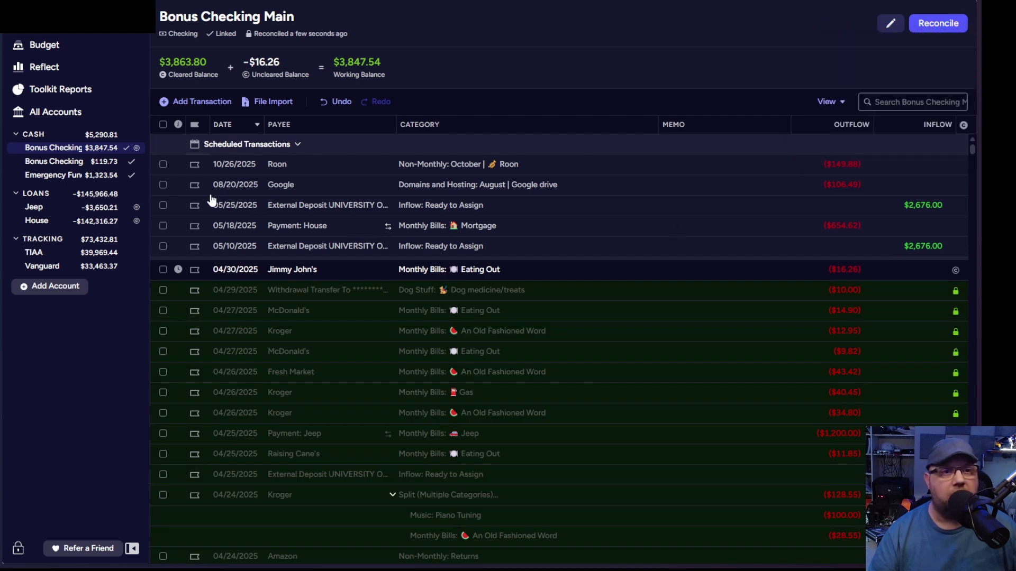
# - Move the full 1,574.61 from the April budget's Month ahead category to Inflow: Ready to Assign
pyautogui.click(52, 44)
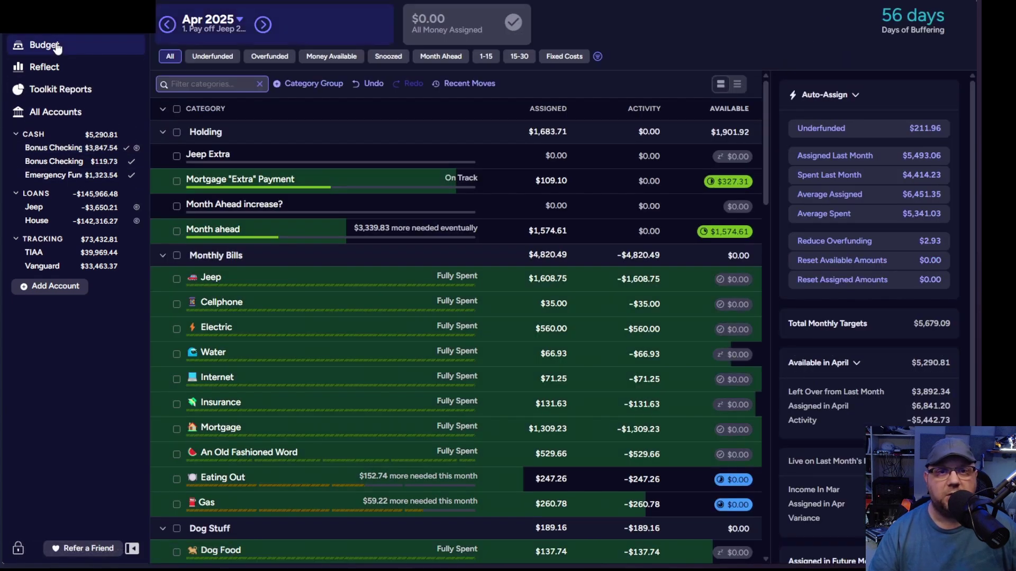
pyautogui.click(730, 232)
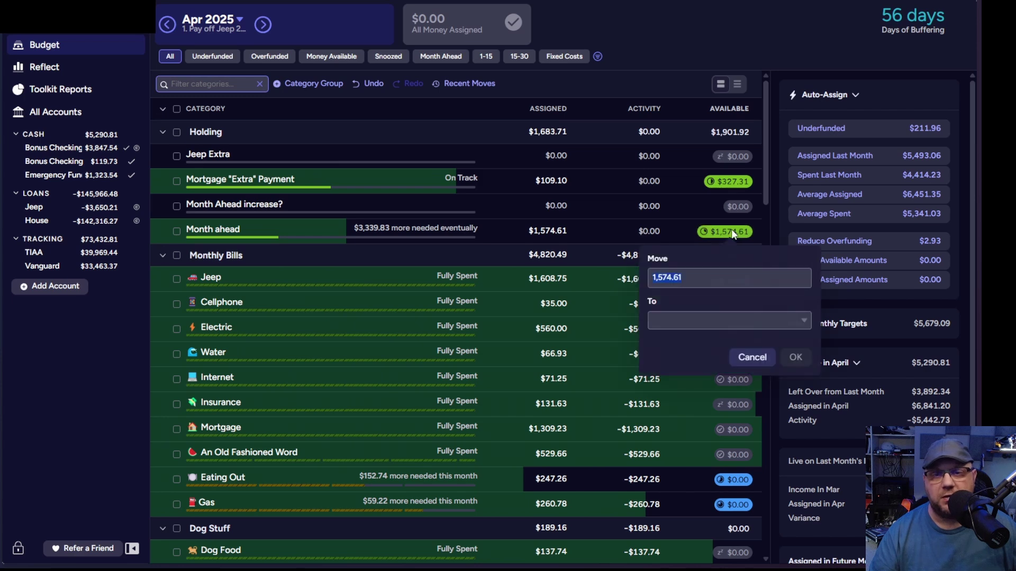
pyautogui.click(803, 323)
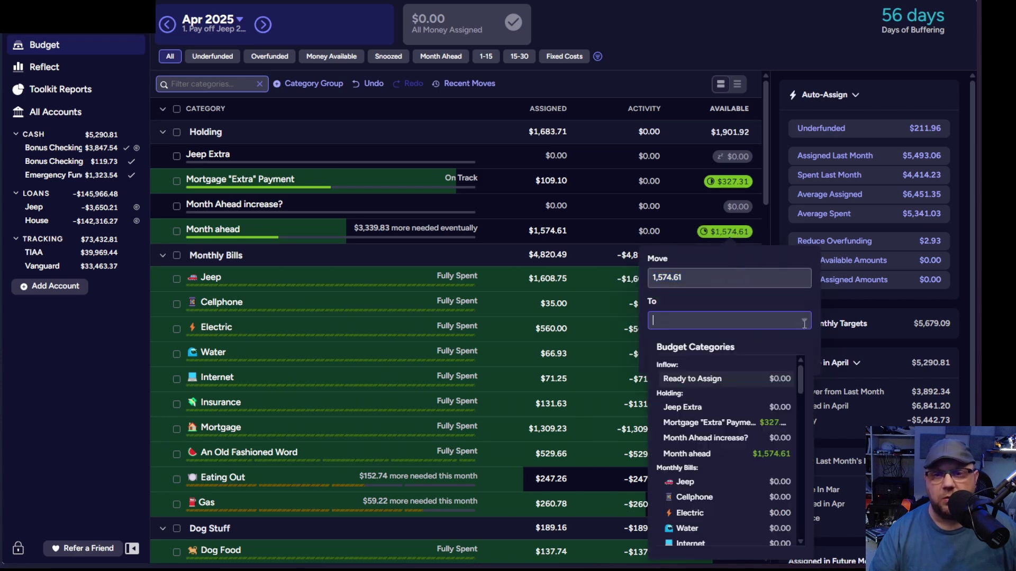
pyautogui.click(735, 380)
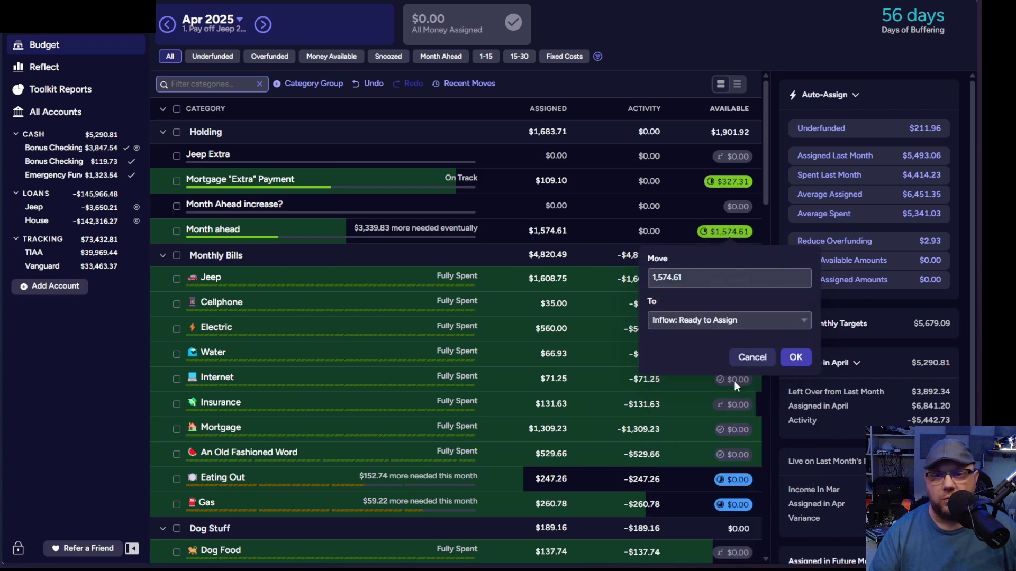
pyautogui.click(796, 357)
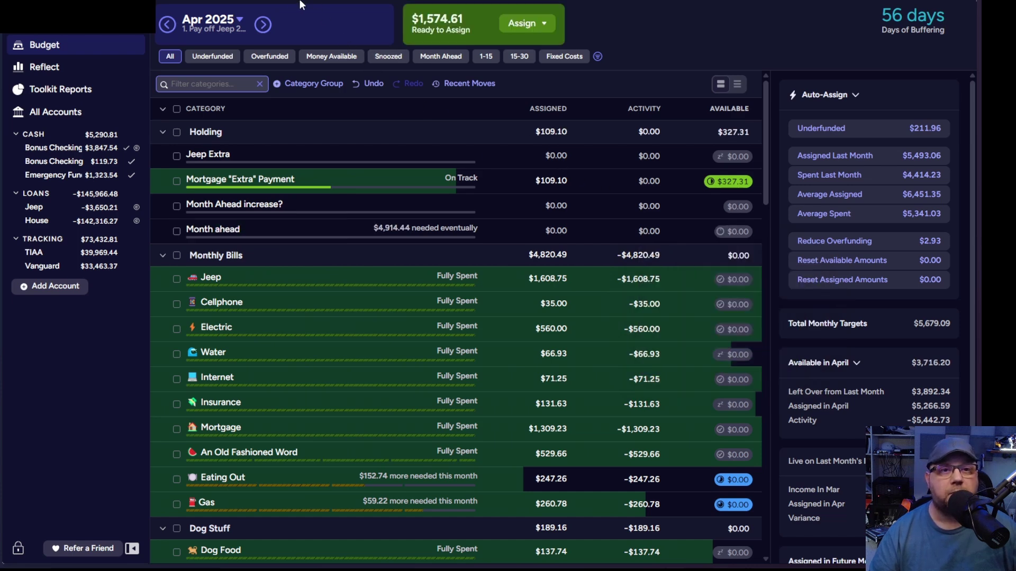
# - Copy the full April 2025 budget note with its six priorities into the May 2025 note
pyautogui.click(211, 29)
pyautogui.moveTo(241, 139); pyautogui.dragTo(194, 94)
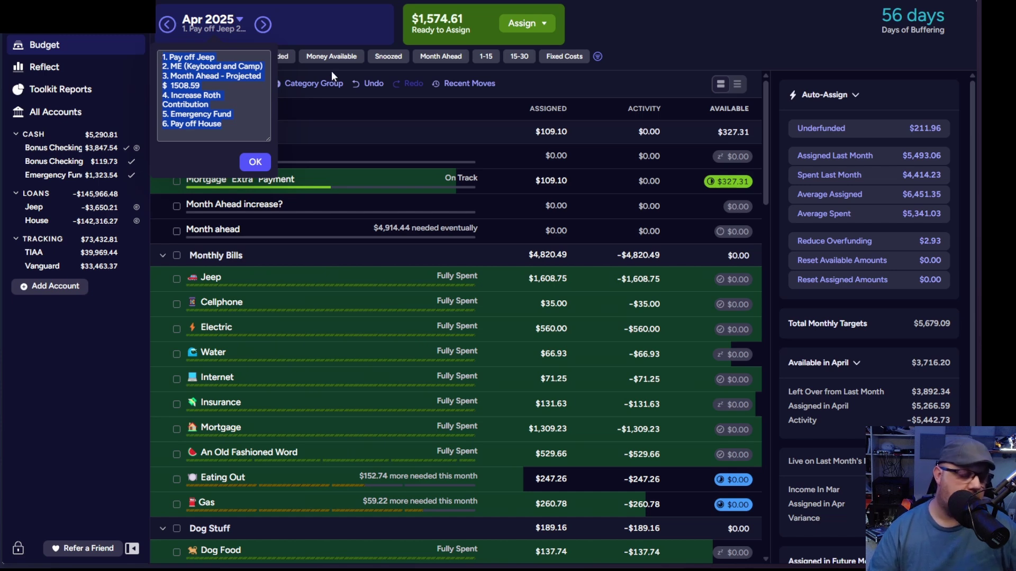
pyautogui.click(263, 26)
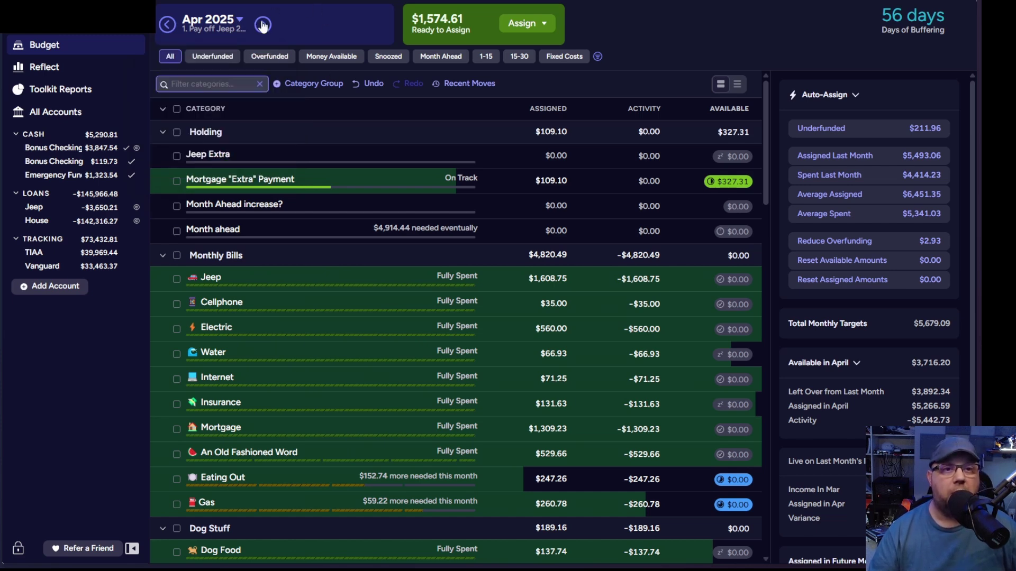
pyautogui.click(262, 25)
pyautogui.click(220, 28)
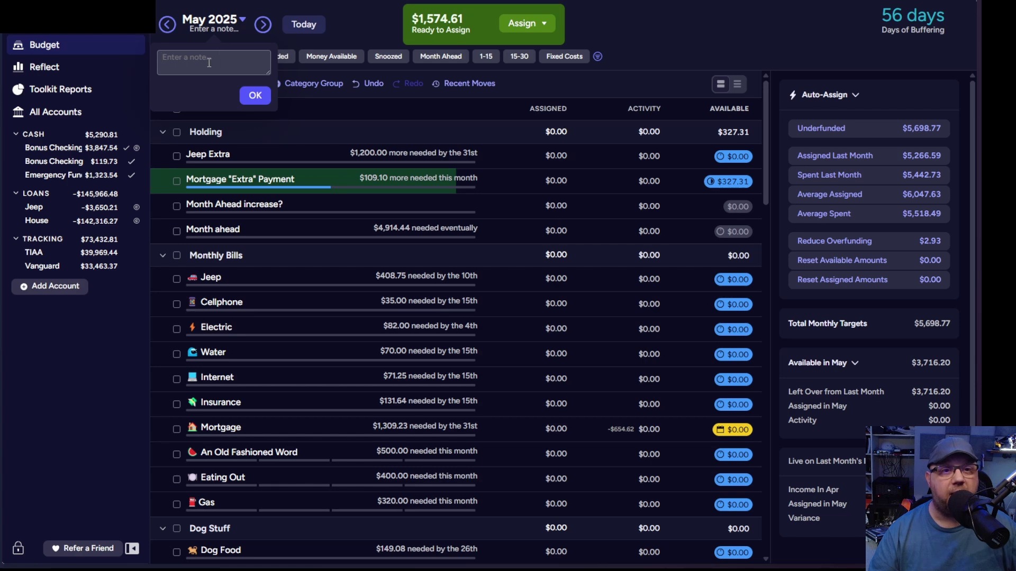
pyautogui.write('1. Pay off Jeep 2. ME (Keyboard and Camp) 3. Month Ahead - Projected $ 1508.59 4. Increase Roth Contribution 5. Emergency Fund 6. Pay off House')
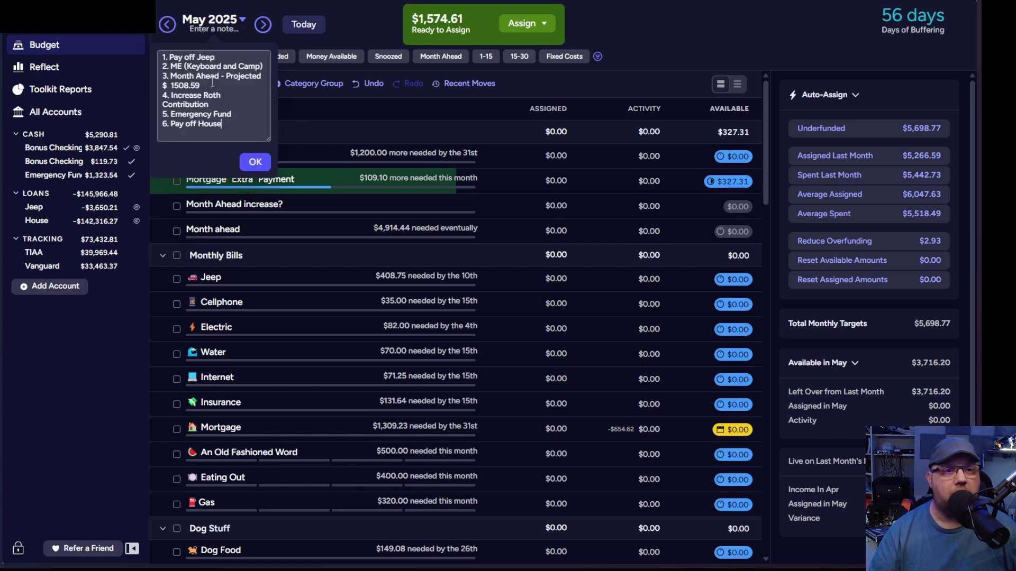
# - Delete the $ 1508.59 projection from the Month Ahead line of the May note and save the note
pyautogui.moveTo(204, 84); pyautogui.dragTo(164, 82)
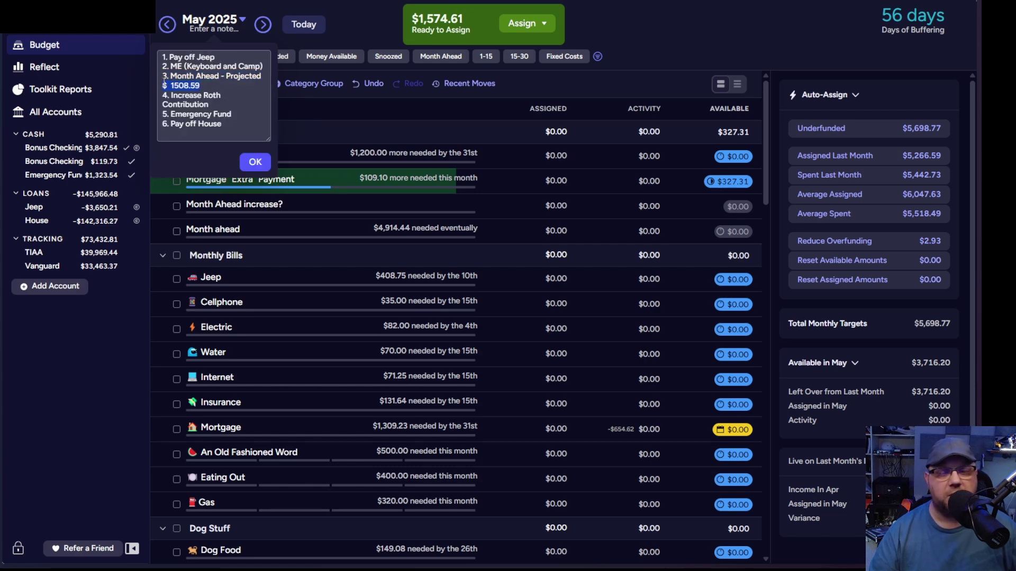
pyautogui.press('BackSpace')
pyautogui.press('BackSpace')
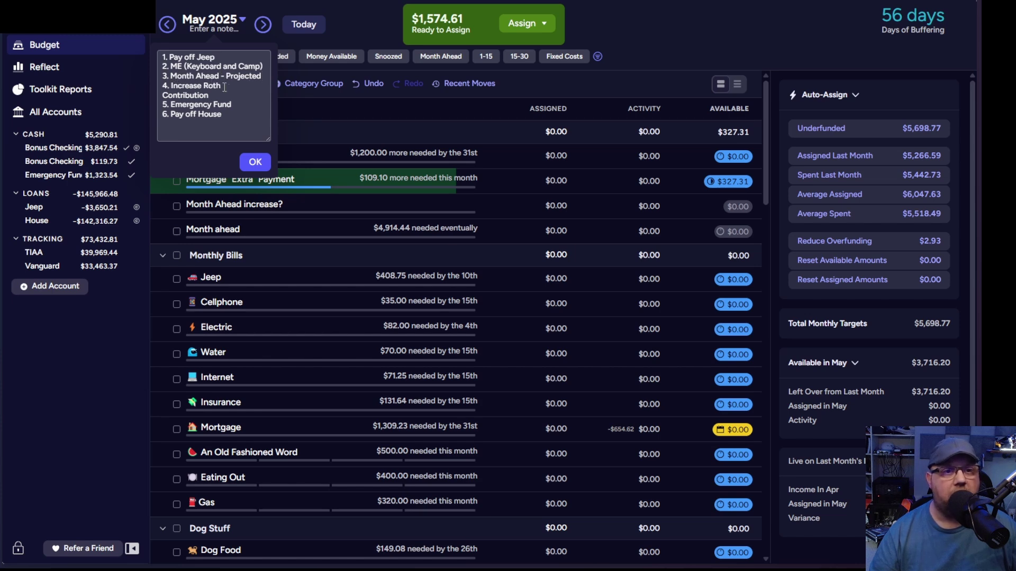
pyautogui.click(246, 163)
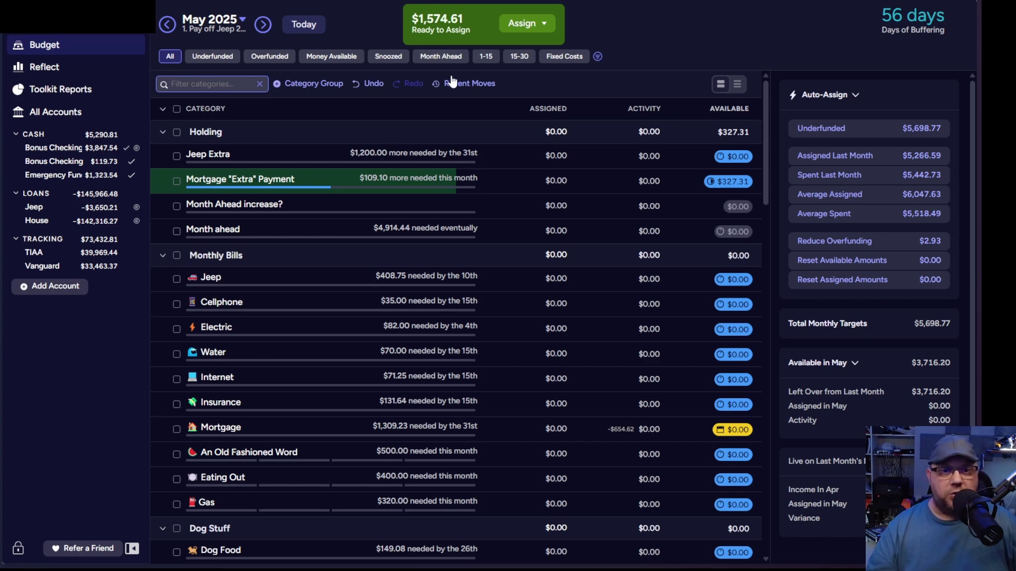
# - Assign 408.75 to Jeep and 35 to Cellphone under Monthly Bills in the May budget
pyautogui.scroll(-3, 436, 213)
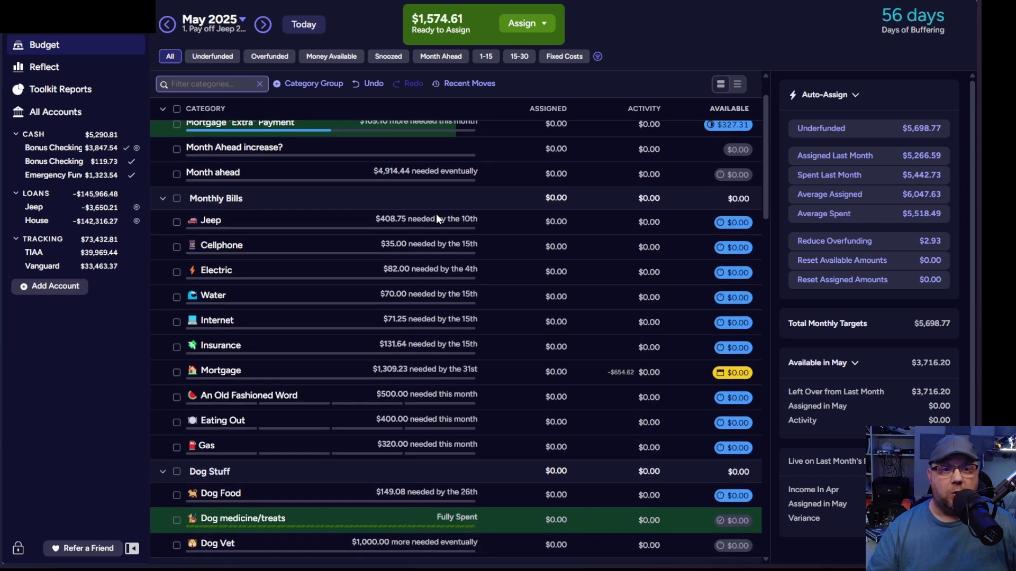
pyautogui.scroll(2, 436, 214)
pyautogui.click(576, 217)
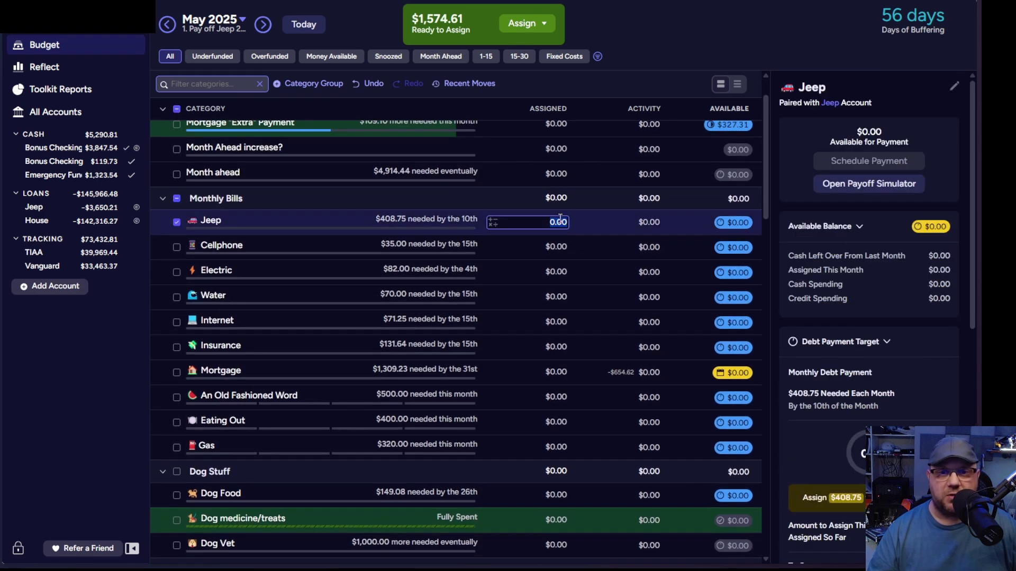
pyautogui.write('408.75')
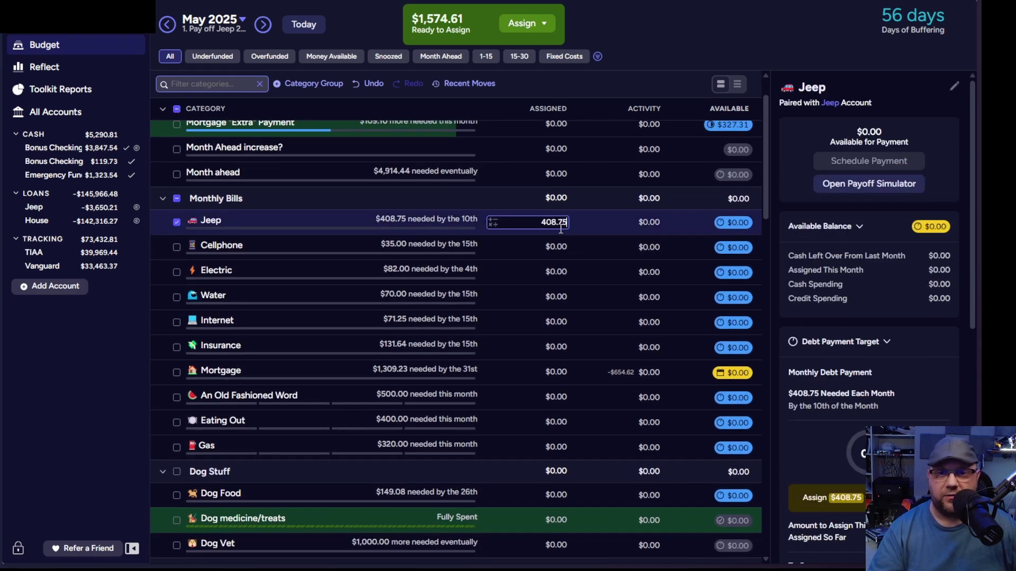
pyautogui.press('Return')
pyautogui.click(562, 246)
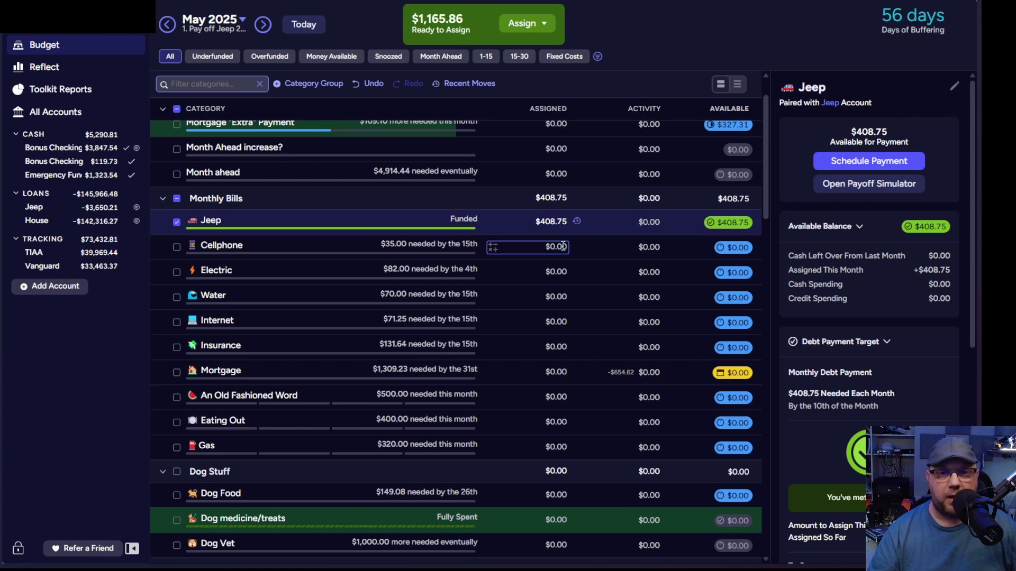
pyautogui.write('35')
pyautogui.press('Return')
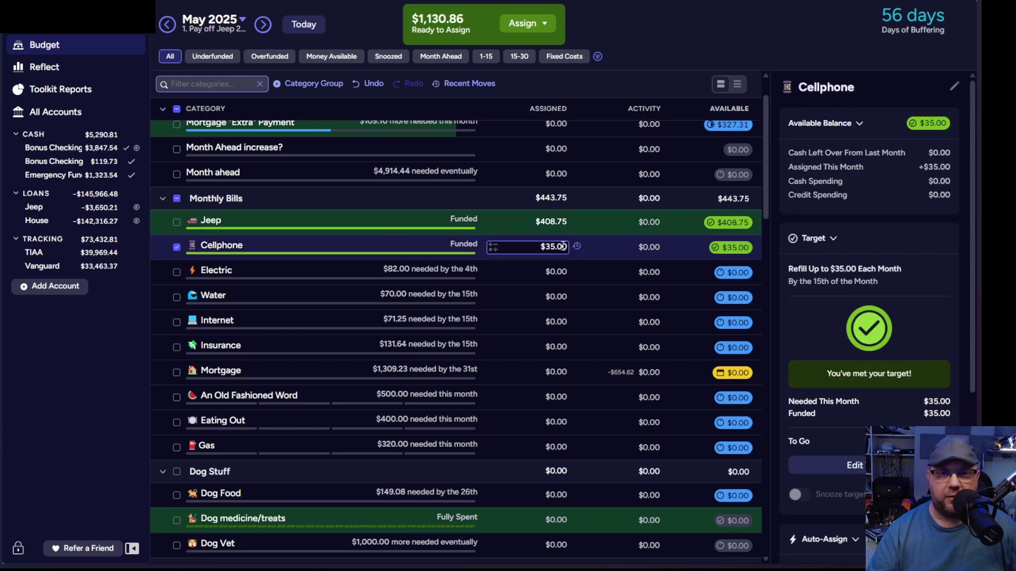
# - Assign 82 to Electric and 70 to Water in the May Monthly Bills
pyautogui.click(564, 271)
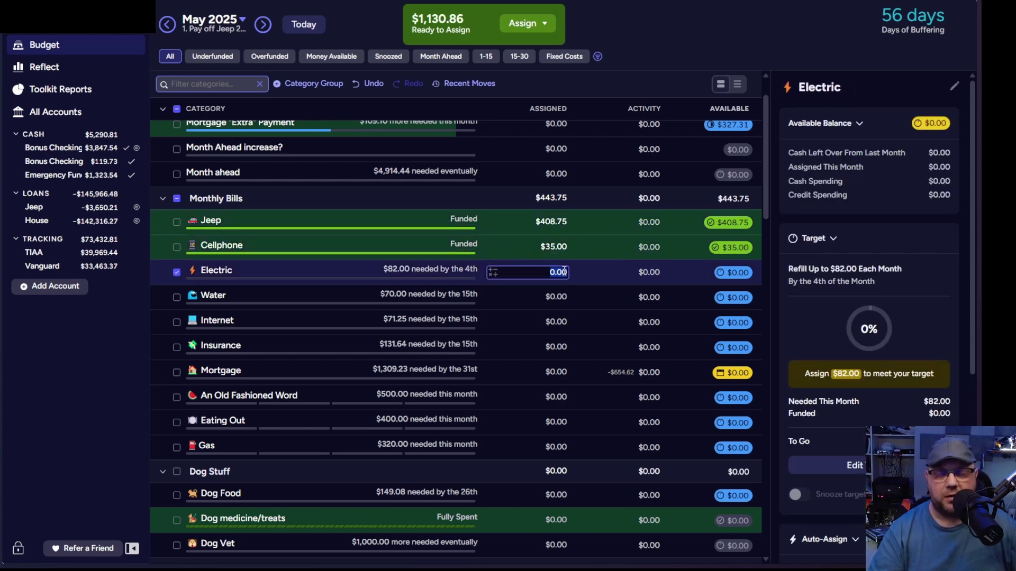
pyautogui.write('82')
pyautogui.press('Return')
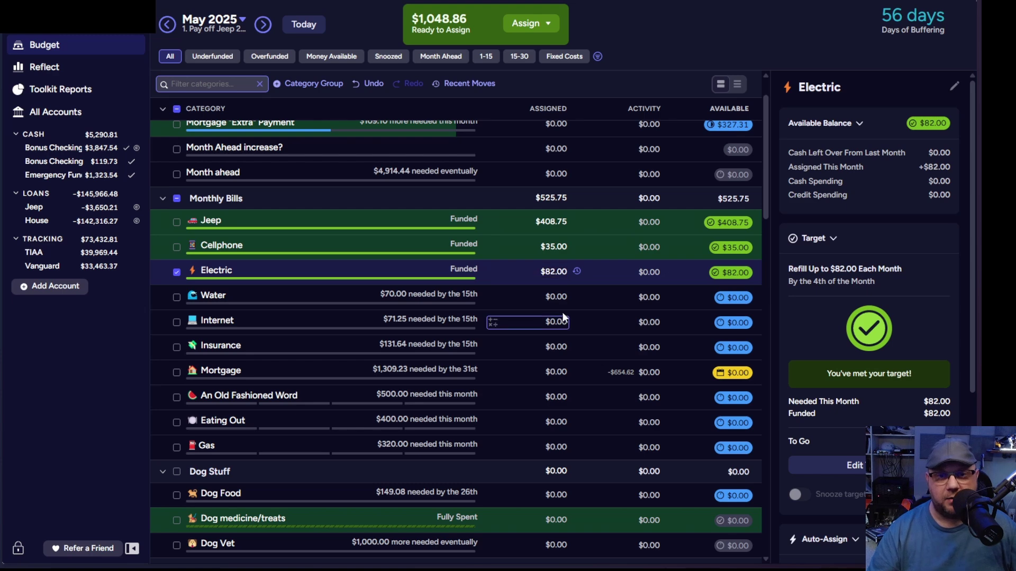
pyautogui.click(563, 297)
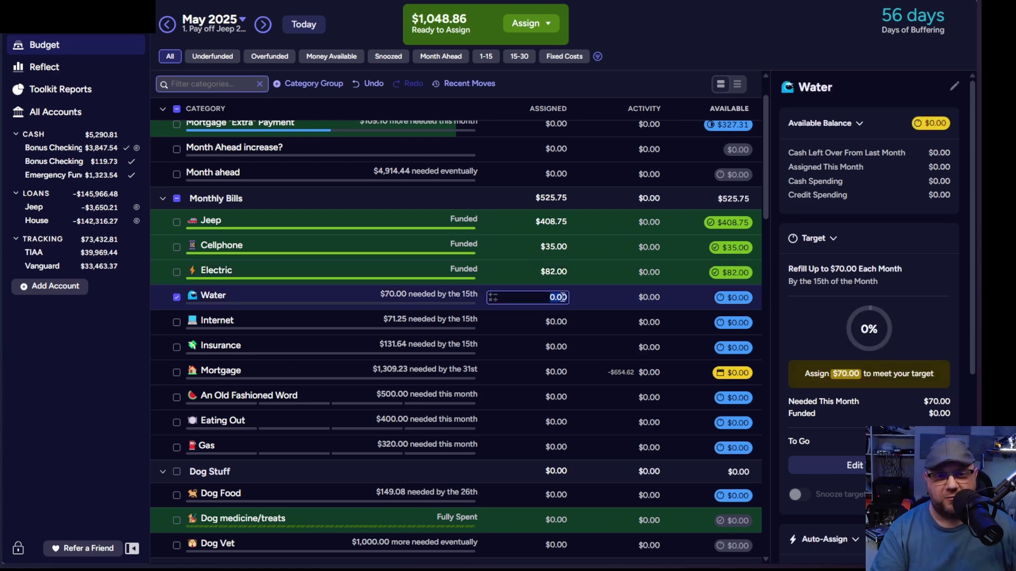
pyautogui.write('70')
pyautogui.press('Return')
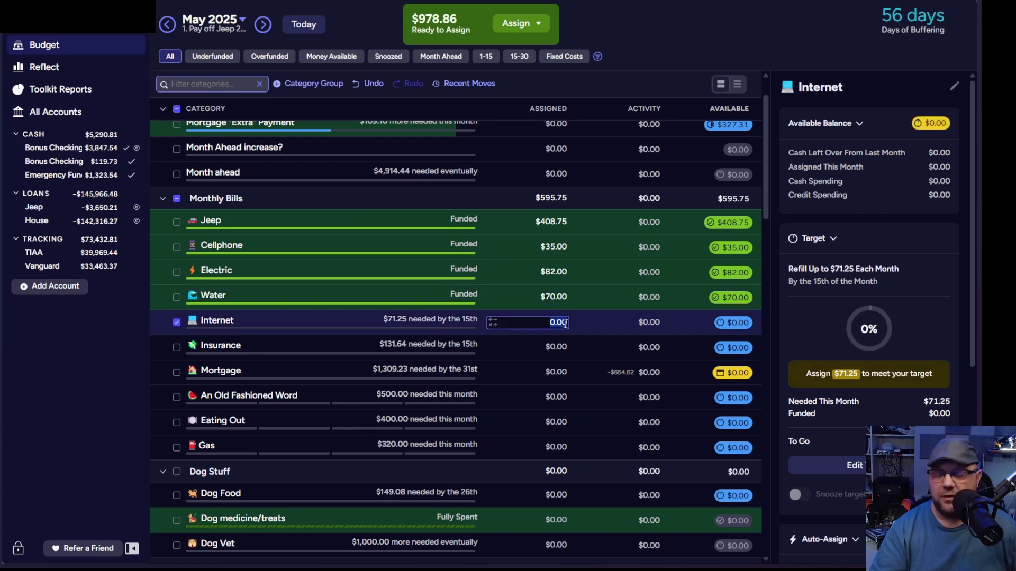
# - Assign 71.25 to Internet and 131.64 to Insurance in the May Monthly Bills
pyautogui.write('71.25')
pyautogui.press('Return')
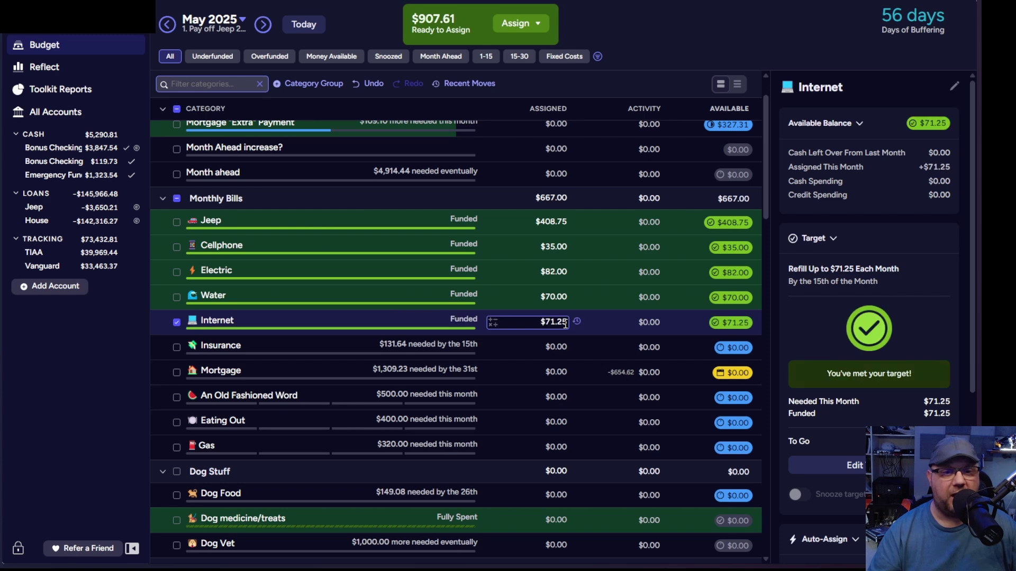
pyautogui.click(552, 345)
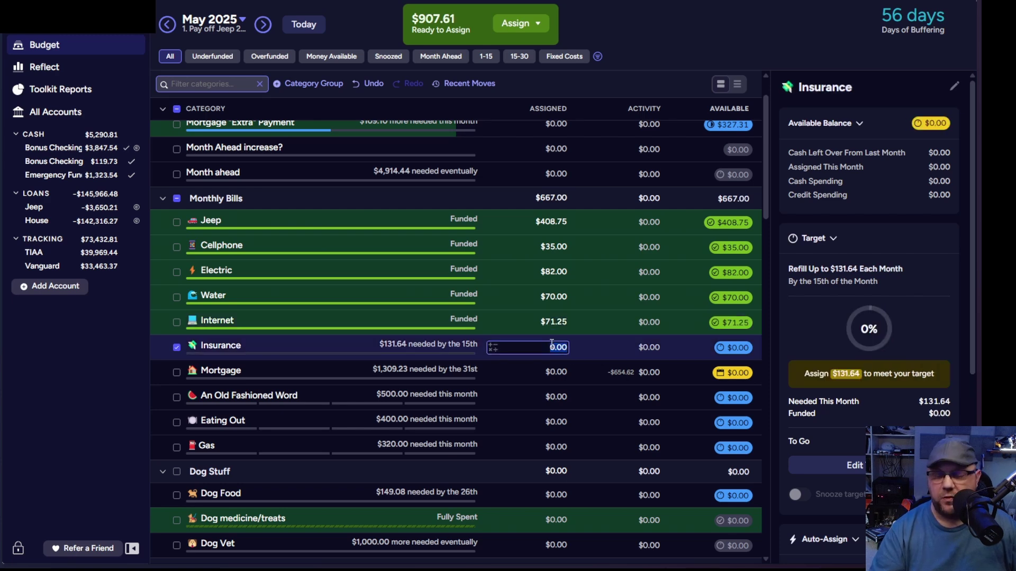
pyautogui.write('131.64')
pyautogui.press('Return')
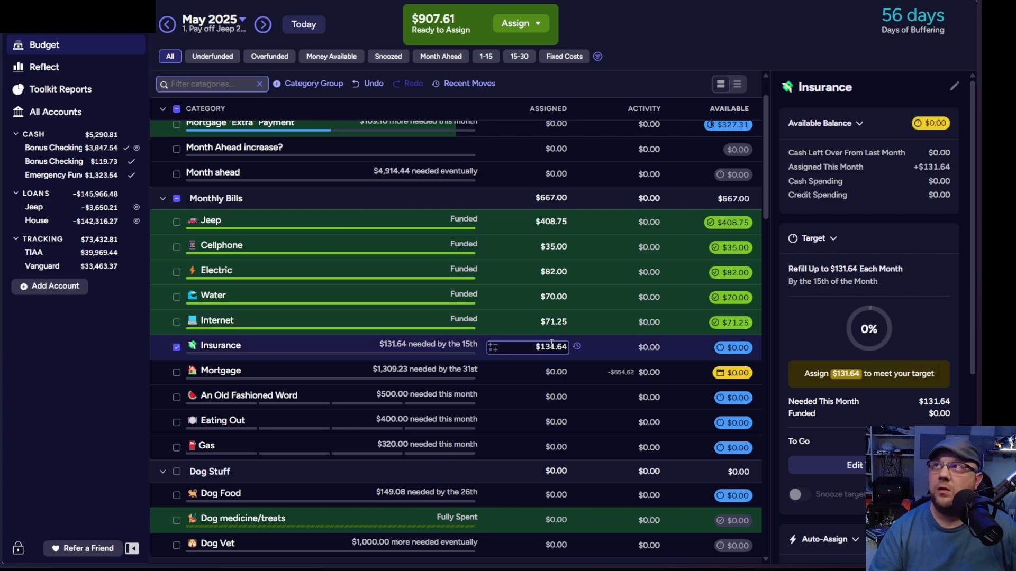
pyautogui.click(552, 372)
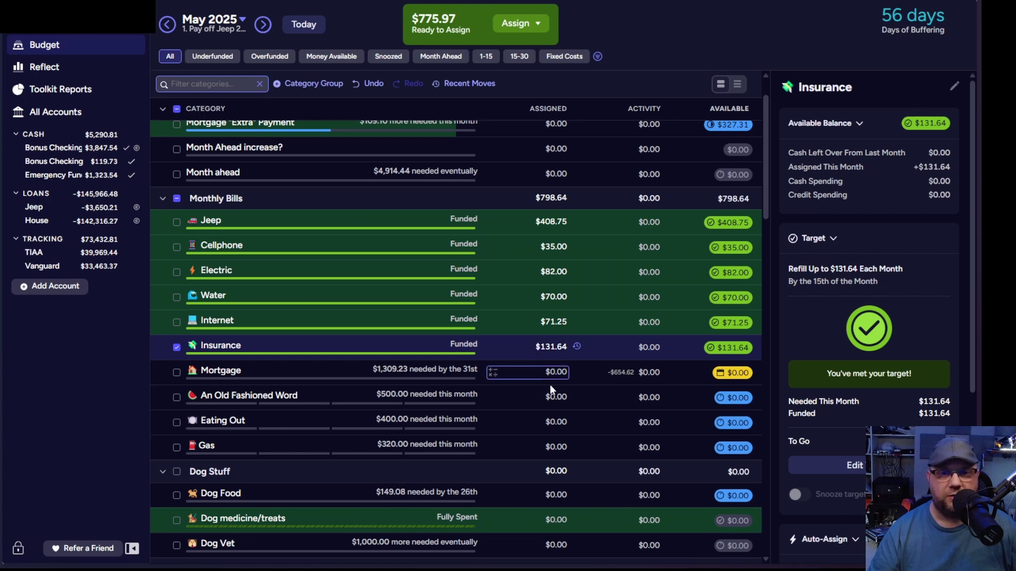
pyautogui.click(550, 387)
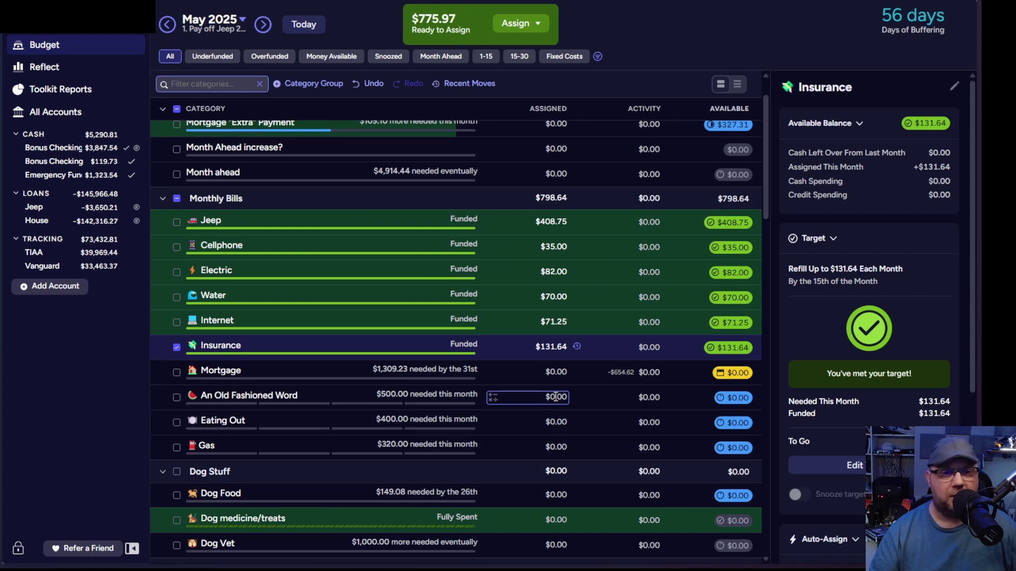
# - Fund half of the May targets for An Old Fashioned Word (250.00) and Eating Out (200.00) with auto-assign
pyautogui.click(556, 397)
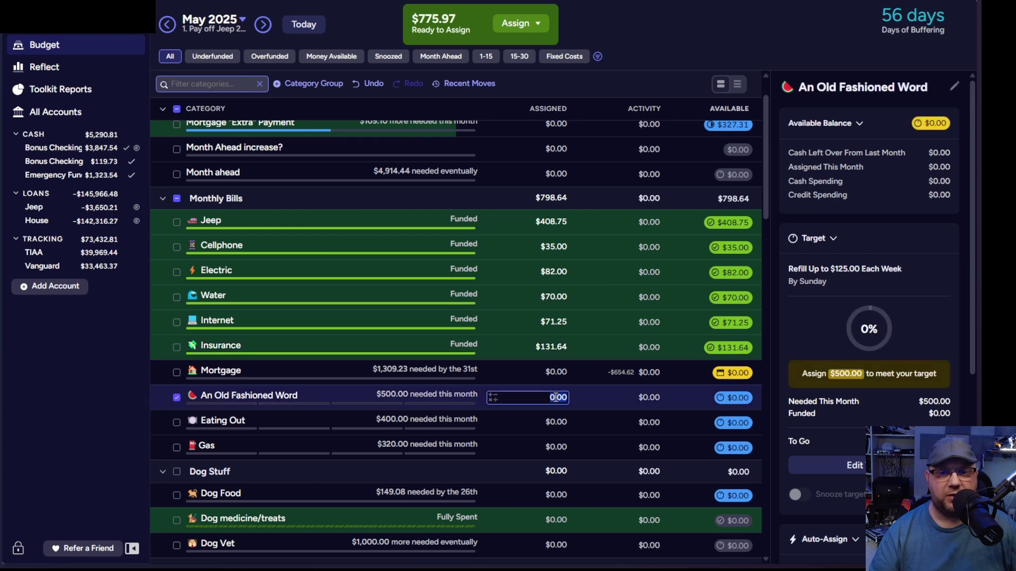
pyautogui.scroll(-1, 872, 383)
pyautogui.scroll(-5, 872, 383)
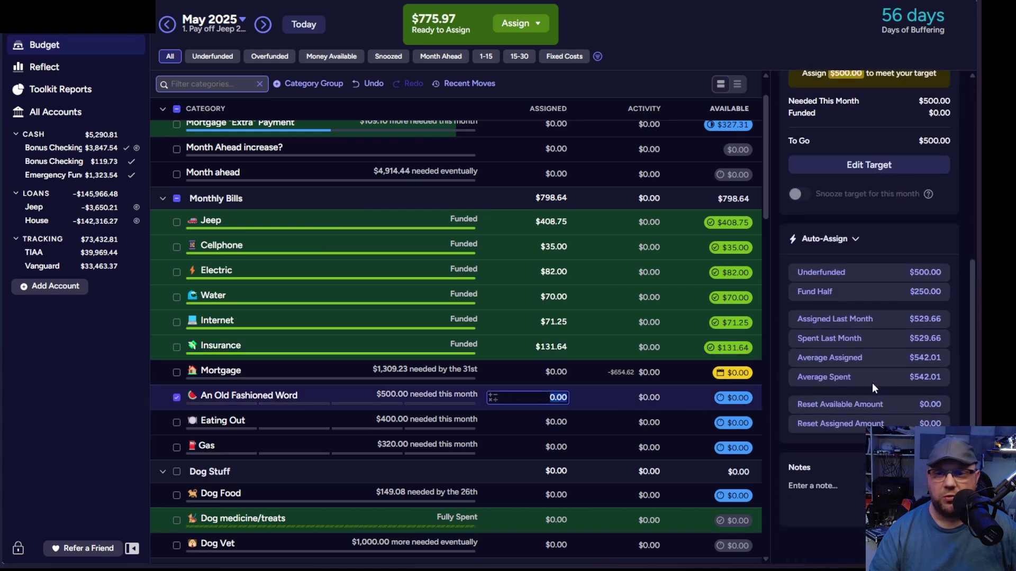
pyautogui.click(847, 292)
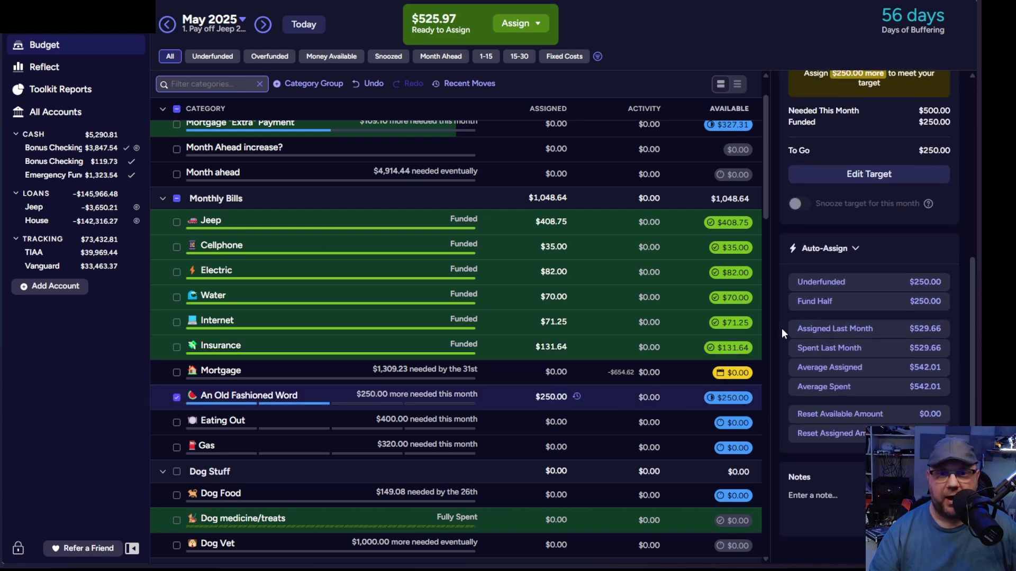
pyautogui.click(531, 420)
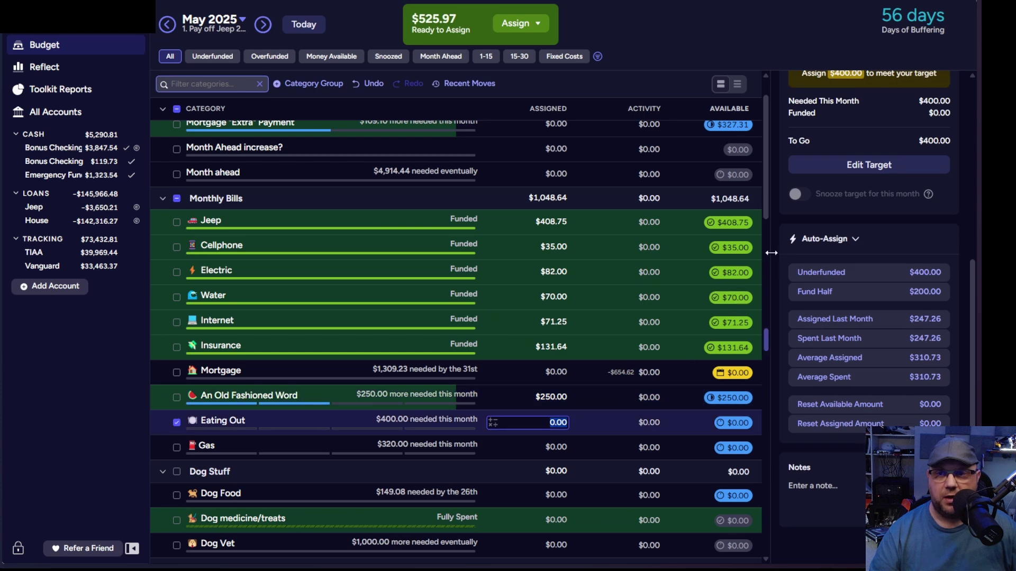
pyautogui.click(832, 301)
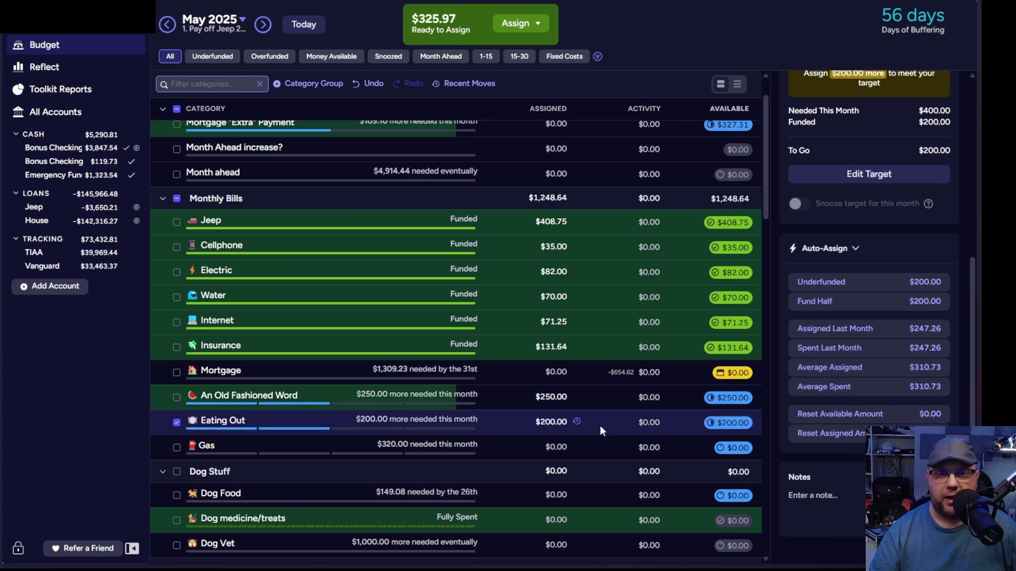
# - Fund half of the May Gas target with auto-assign, adding 160.00 under Monthly Bills
pyautogui.click(556, 448)
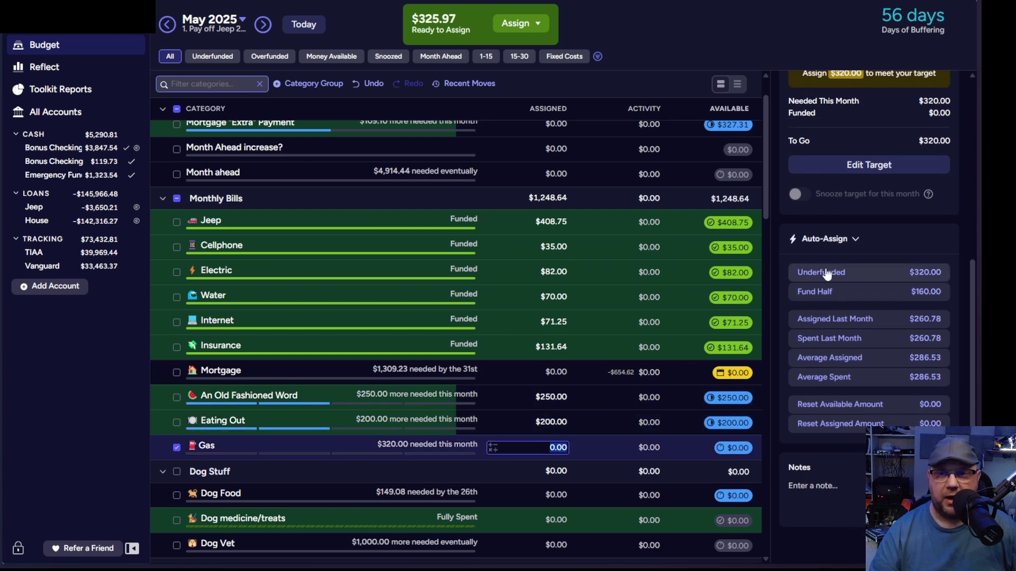
pyautogui.click(797, 291)
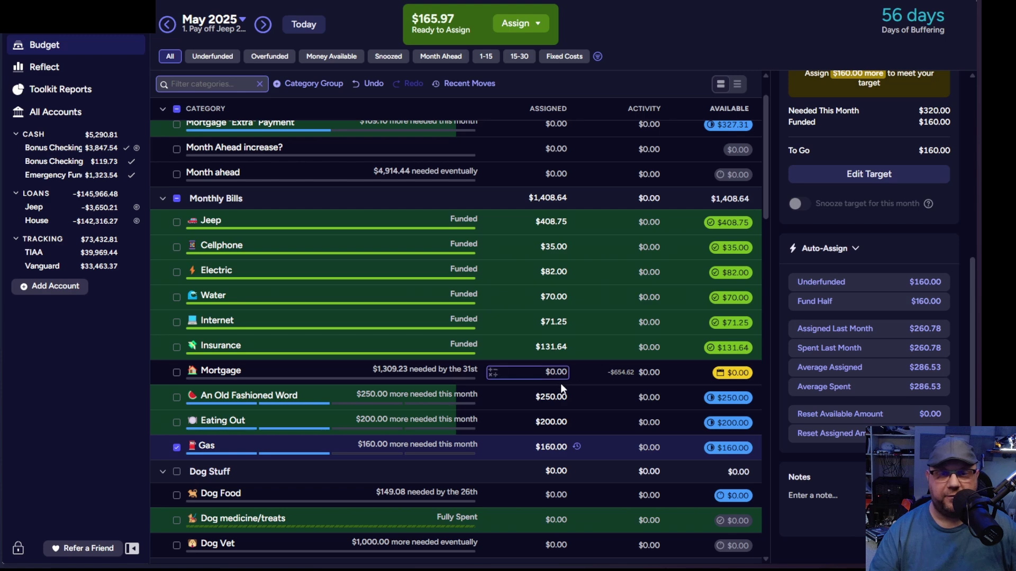
pyautogui.scroll(-3, 561, 386)
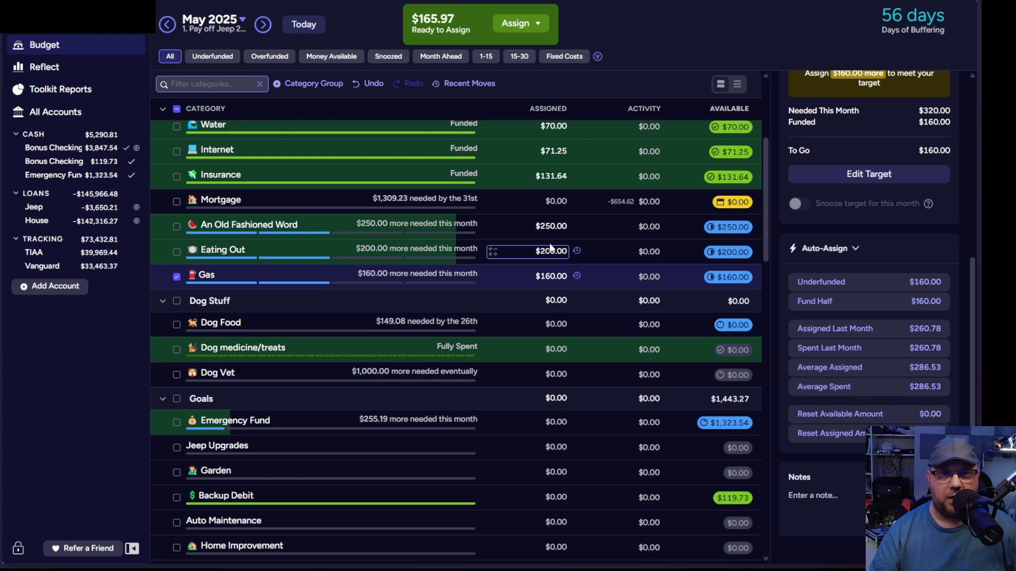
pyautogui.scroll(4, 549, 243)
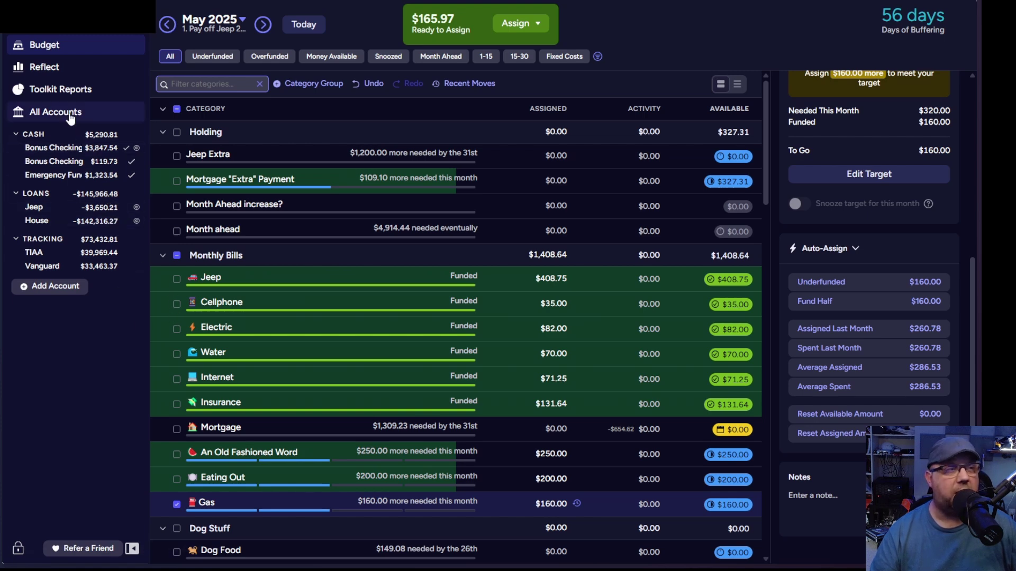
# - Check the Bonus Checking Main transactions, then examine the Mortgage payment activity in the April 2025 budget
pyautogui.click(69, 153)
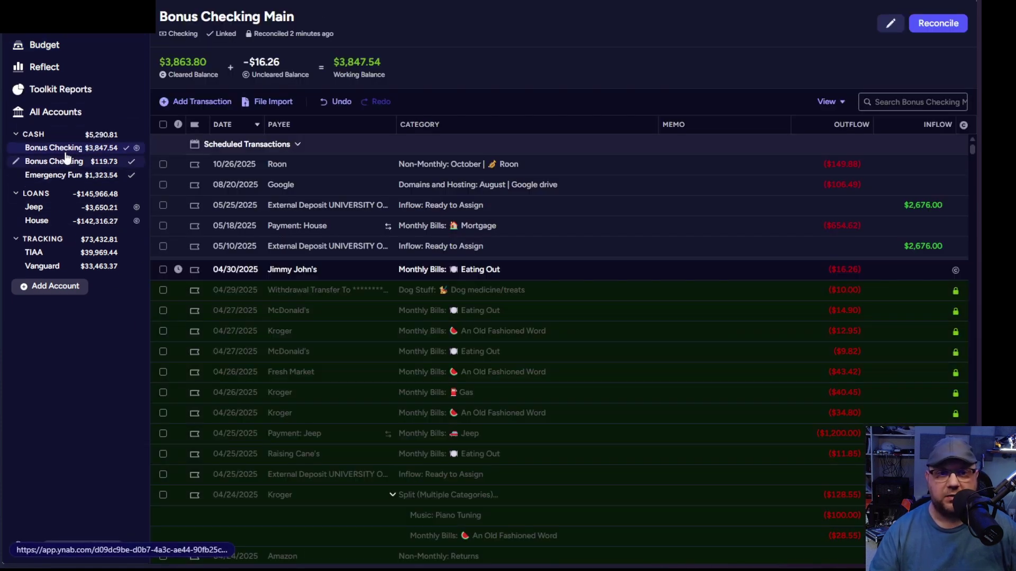
pyautogui.click(64, 47)
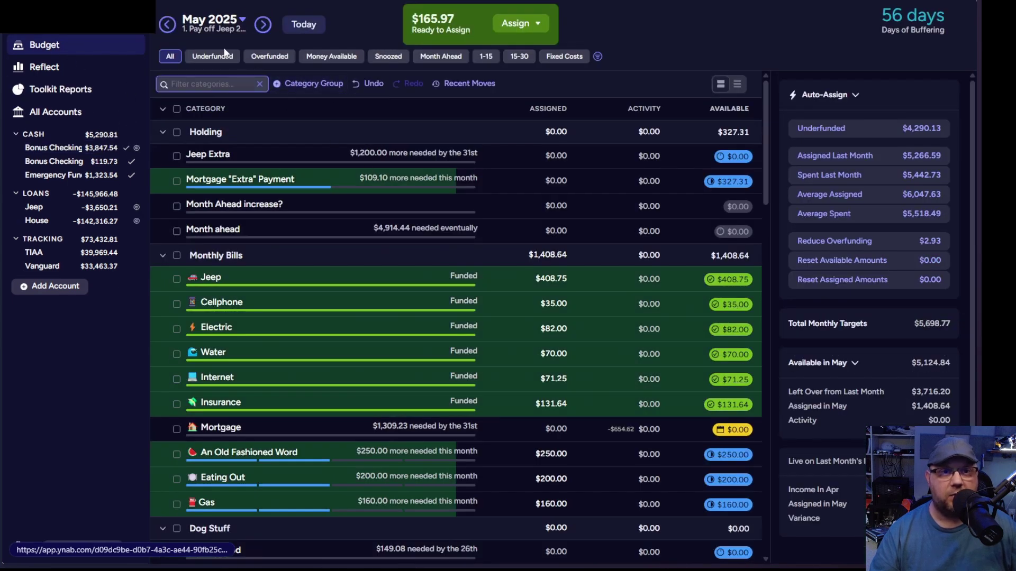
pyautogui.click(167, 24)
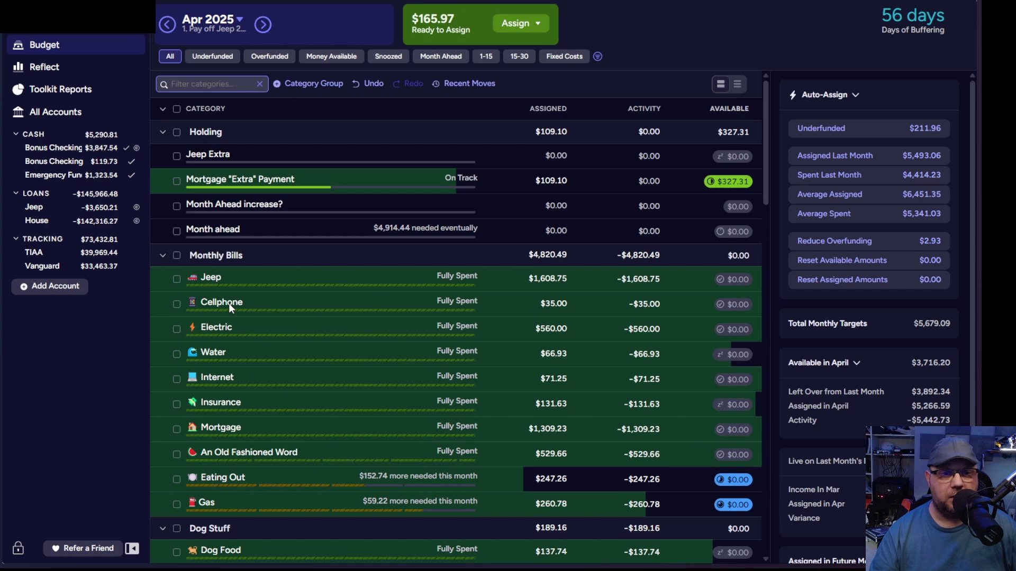
pyautogui.click(639, 430)
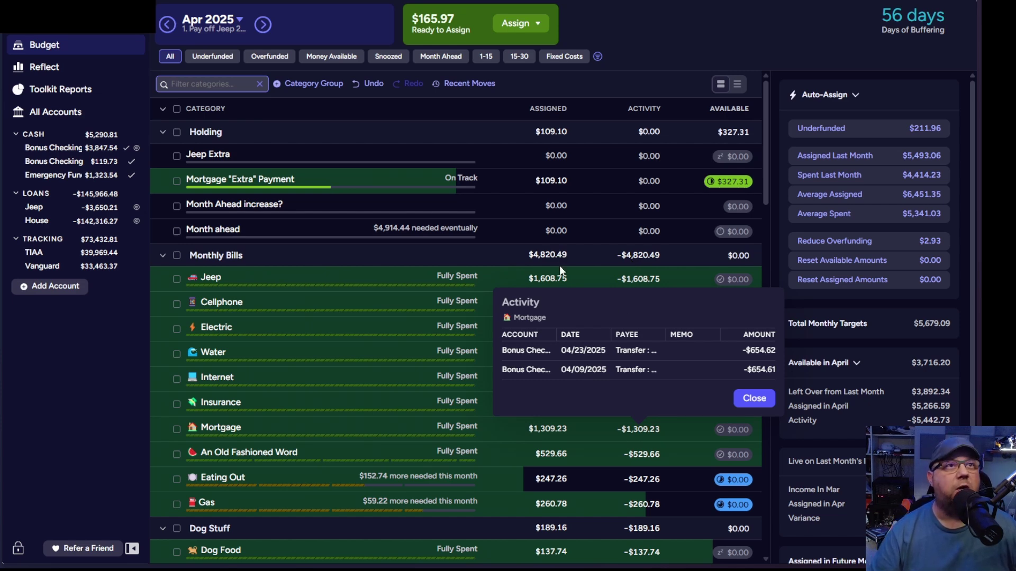
pyautogui.press('Escape')
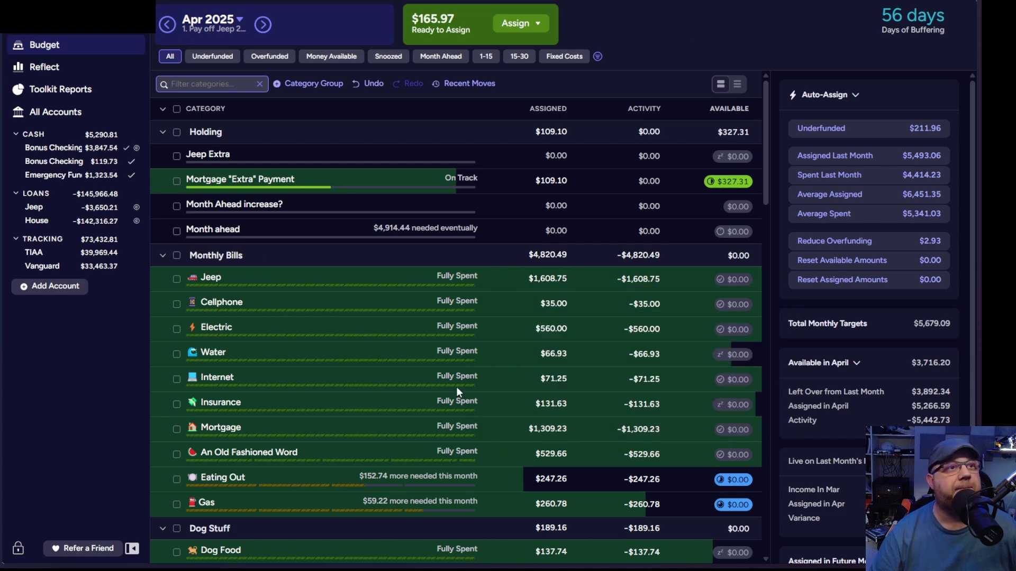
# - Review assigned amounts, activity and available balances across all April 2025 category groups, from Monthly Bills through Music
pyautogui.scroll(-5, 456, 392)
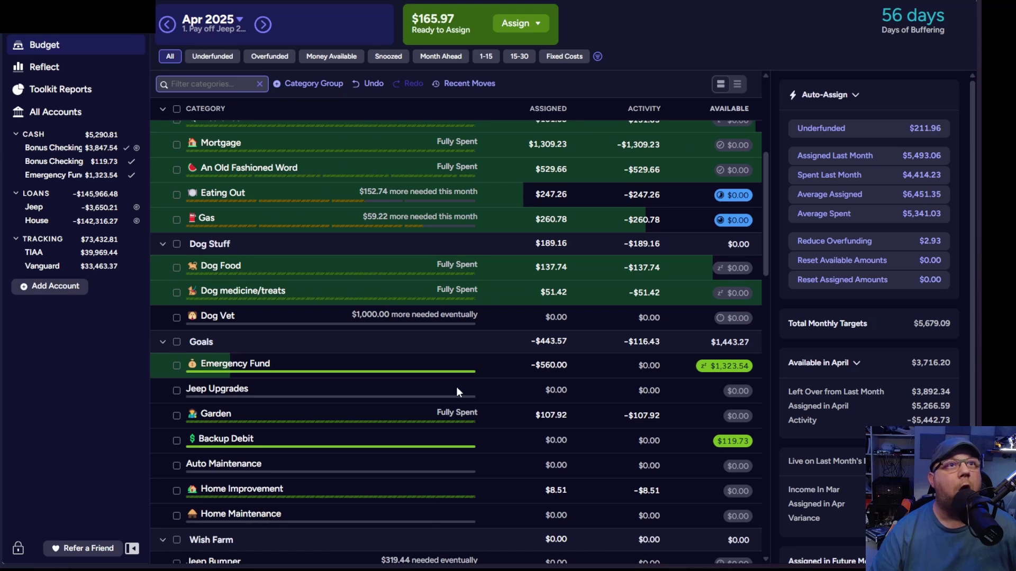
pyautogui.scroll(2, 456, 392)
pyautogui.scroll(-1, 456, 392)
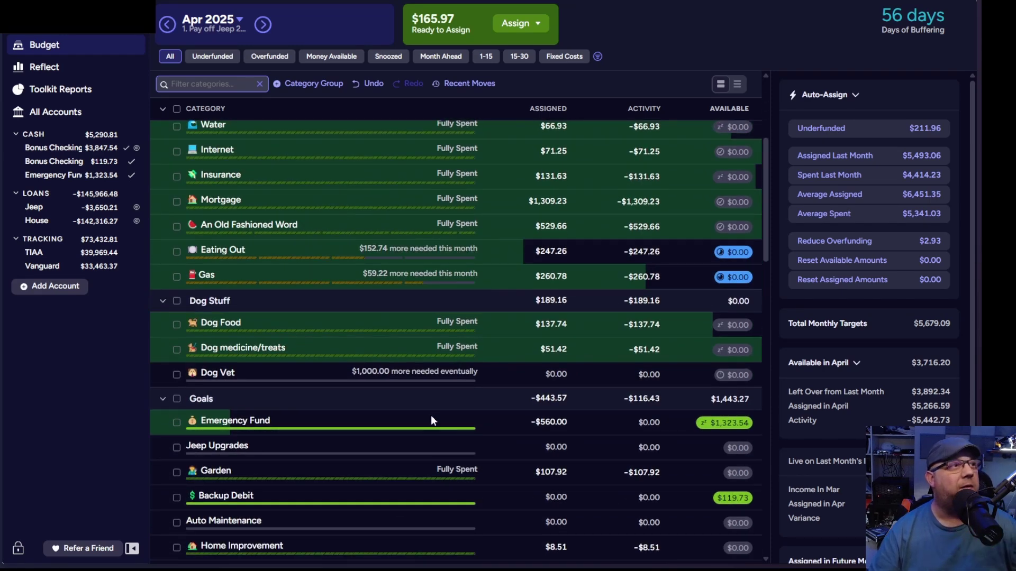
pyautogui.scroll(-4, 432, 414)
pyautogui.scroll(-4, 430, 417)
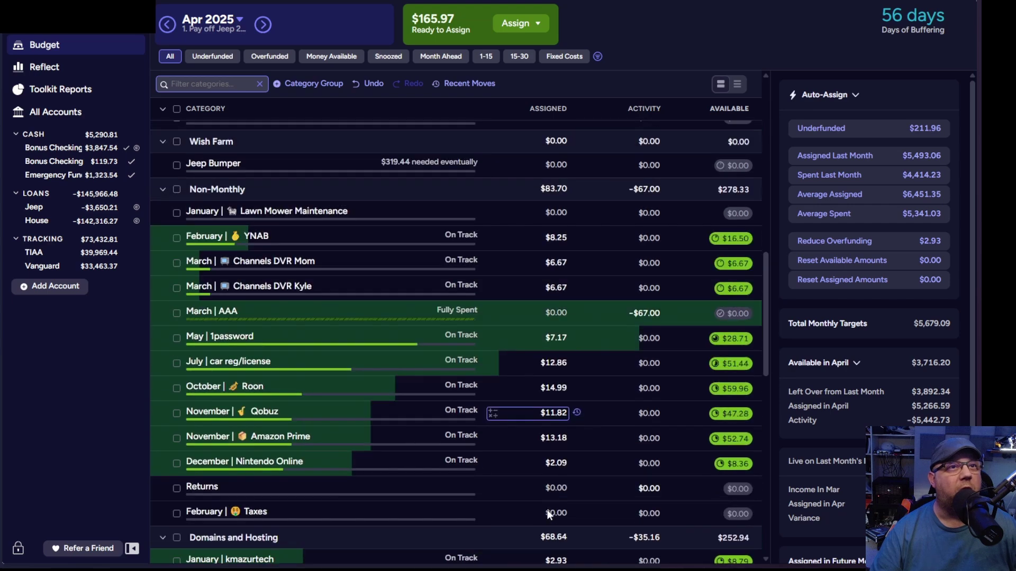
pyautogui.scroll(-6, 531, 502)
pyautogui.scroll(-1, 532, 497)
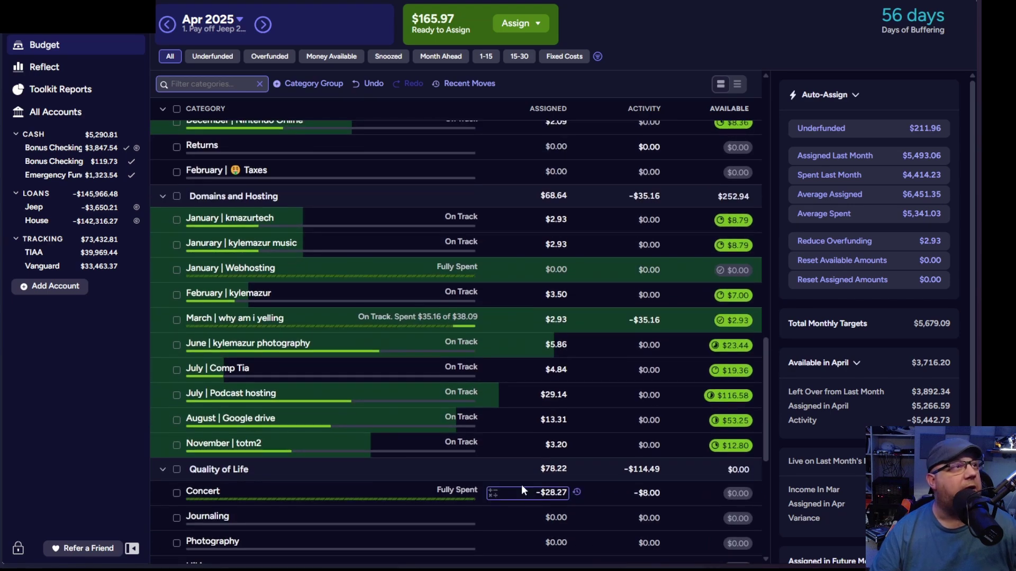
pyautogui.scroll(-6, 506, 462)
pyautogui.scroll(-1, 506, 461)
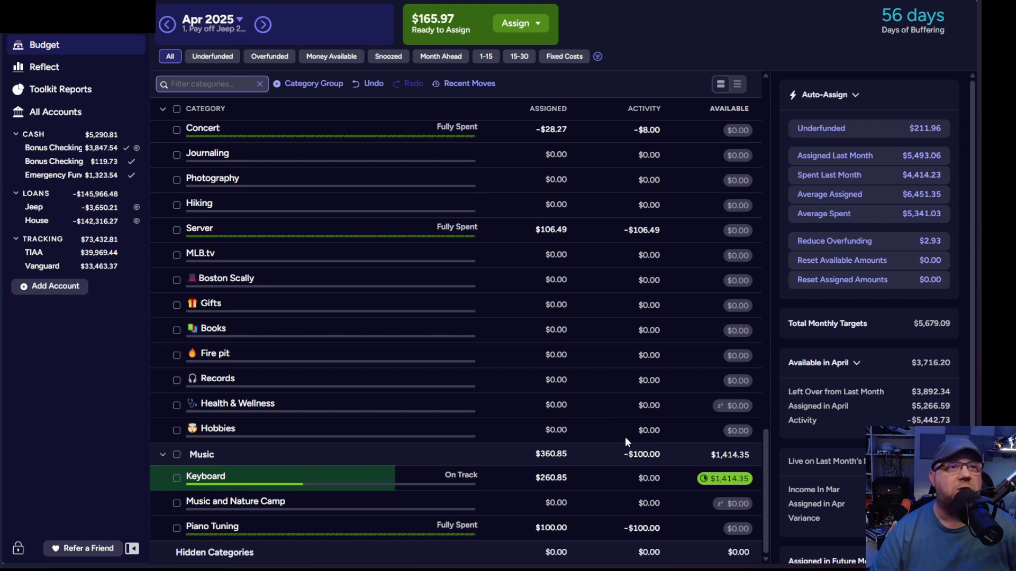
pyautogui.scroll(8, 626, 442)
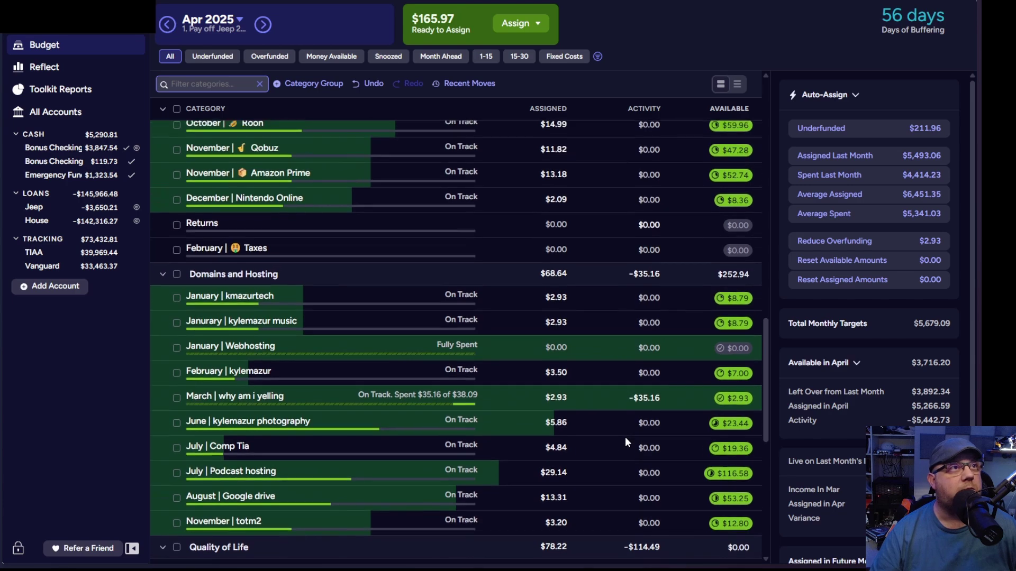
pyautogui.scroll(12, 625, 438)
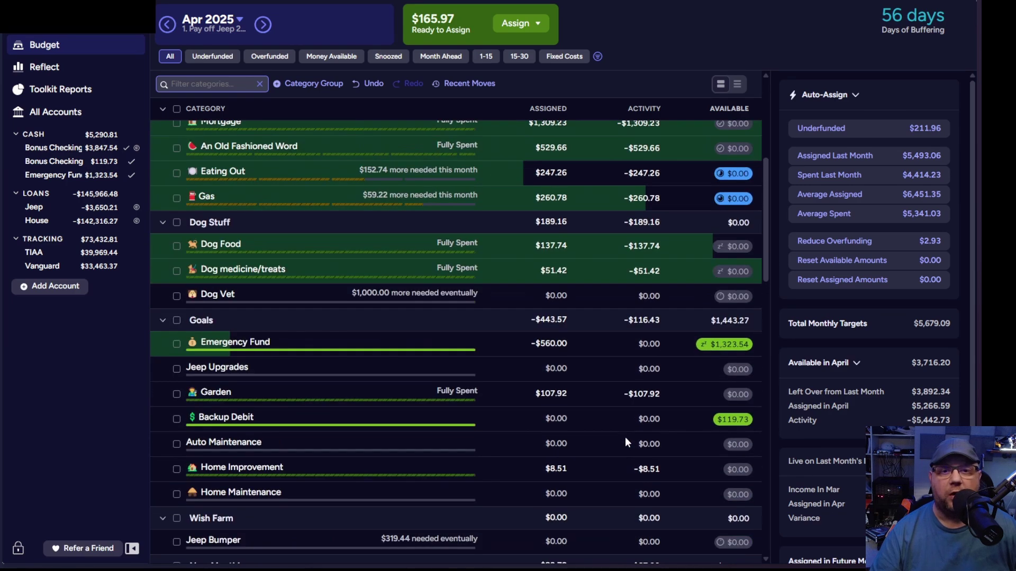
pyautogui.scroll(6, 626, 438)
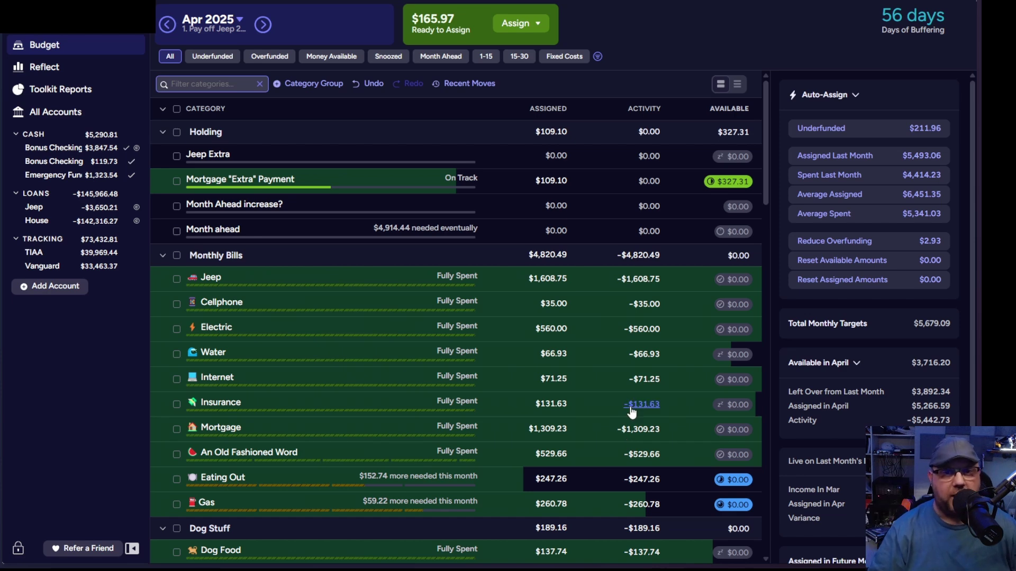
pyautogui.scroll(-1, 635, 430)
pyautogui.scroll(-6, 635, 430)
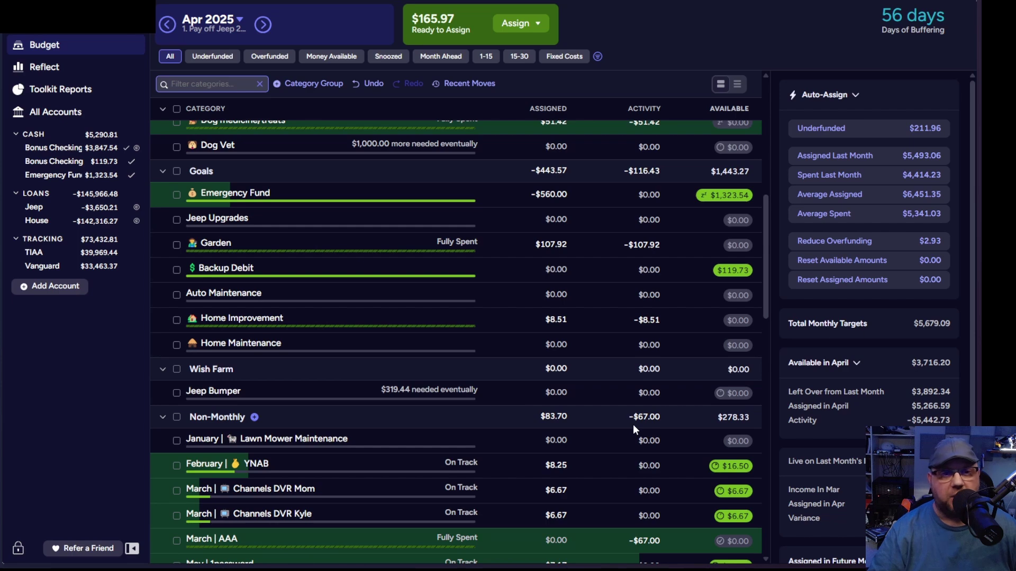
pyautogui.scroll(-2, 633, 425)
pyautogui.scroll(3, 633, 424)
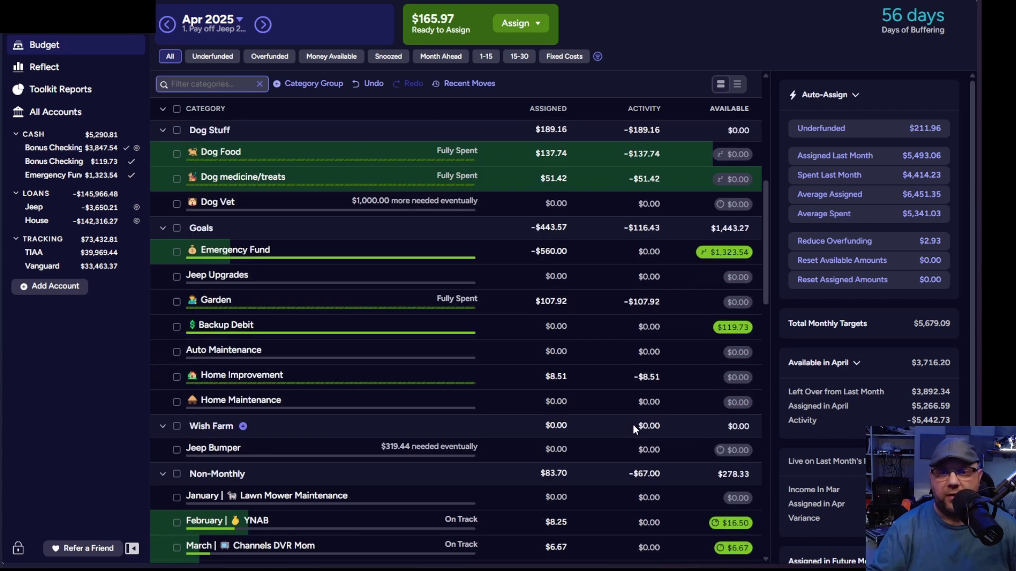
pyautogui.scroll(-8, 633, 425)
pyautogui.scroll(-10, 633, 423)
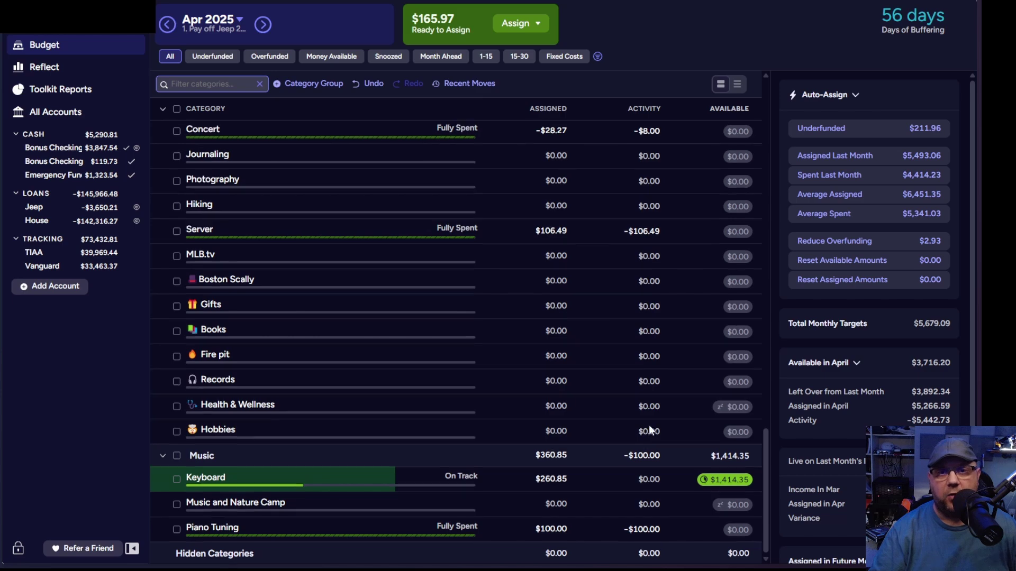
pyautogui.scroll(20, 651, 429)
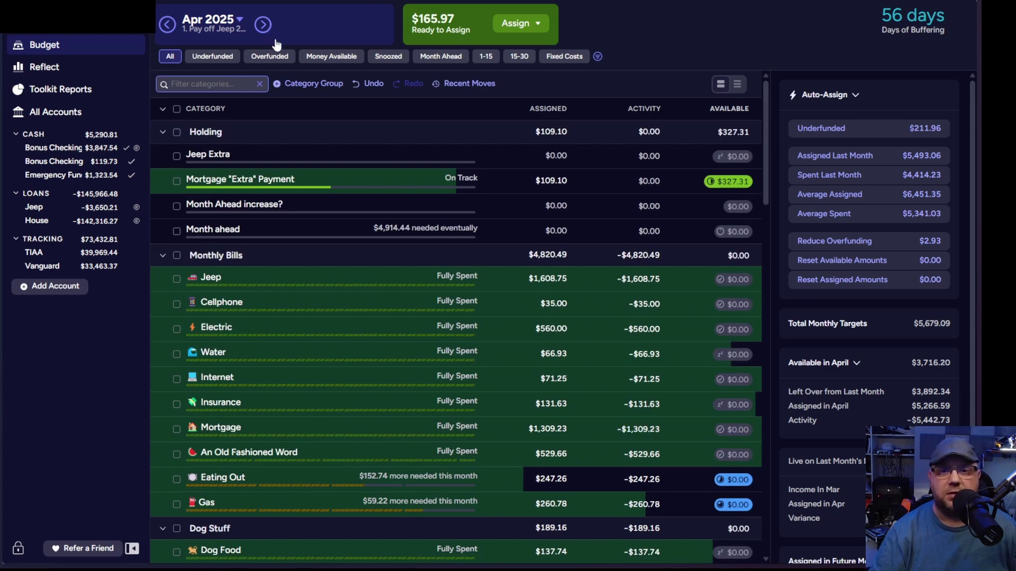
# - Return to the May 2025 budget and examine which categories from Holding to Non-Monthly still need money
pyautogui.click(264, 27)
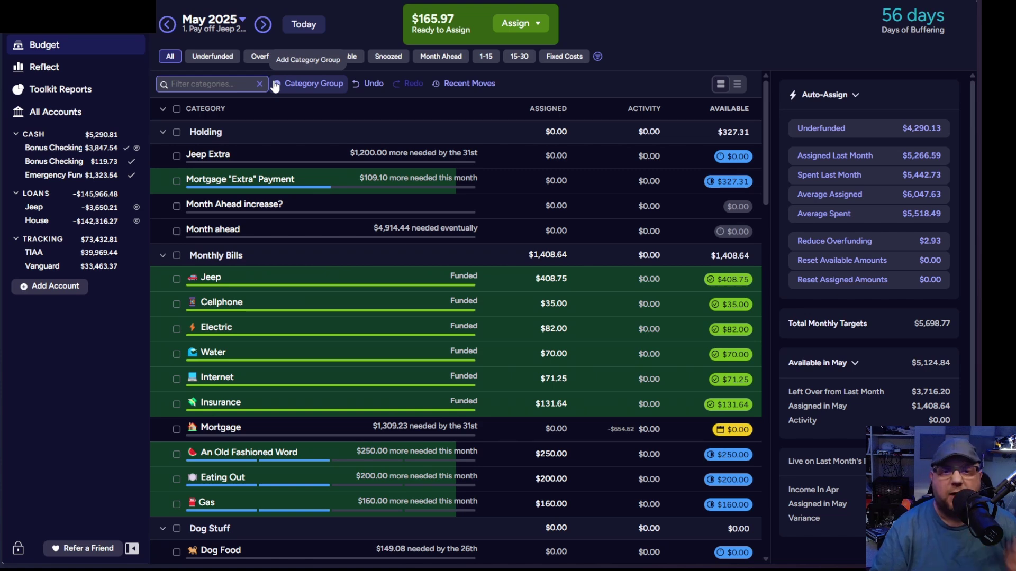
pyautogui.click(539, 302)
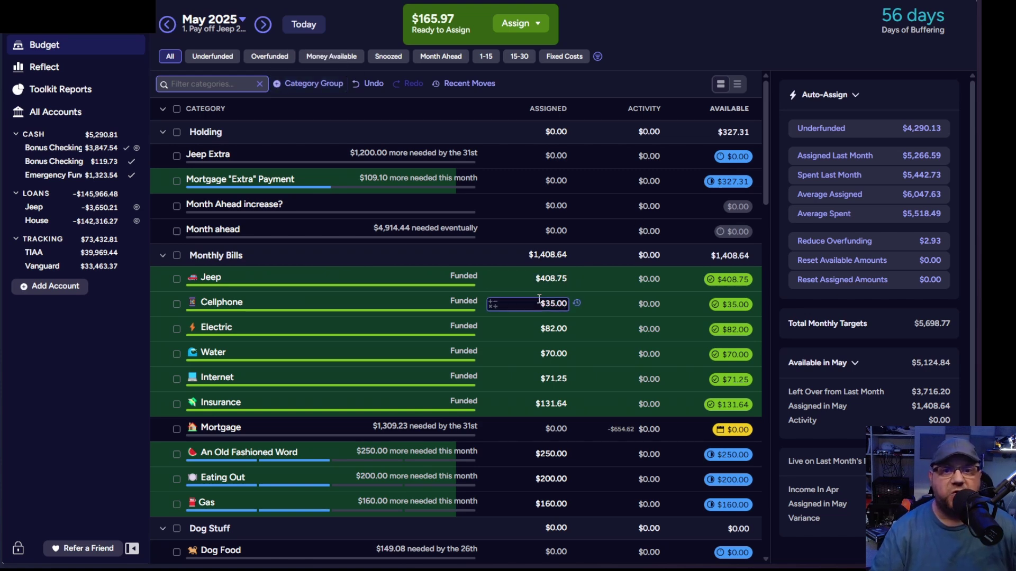
pyautogui.press('Return')
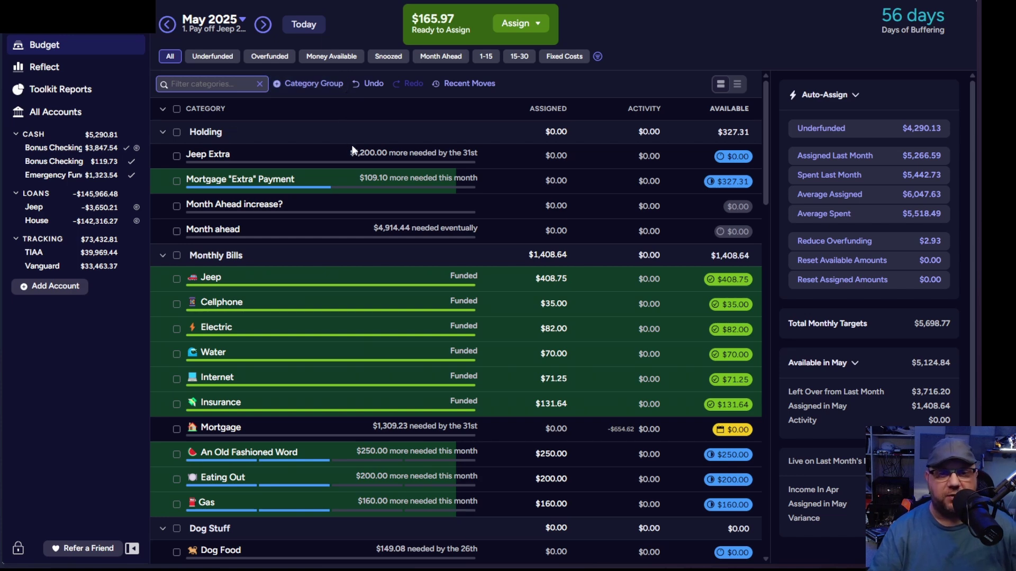
pyautogui.scroll(-2, 430, 177)
pyautogui.scroll(-5, 431, 179)
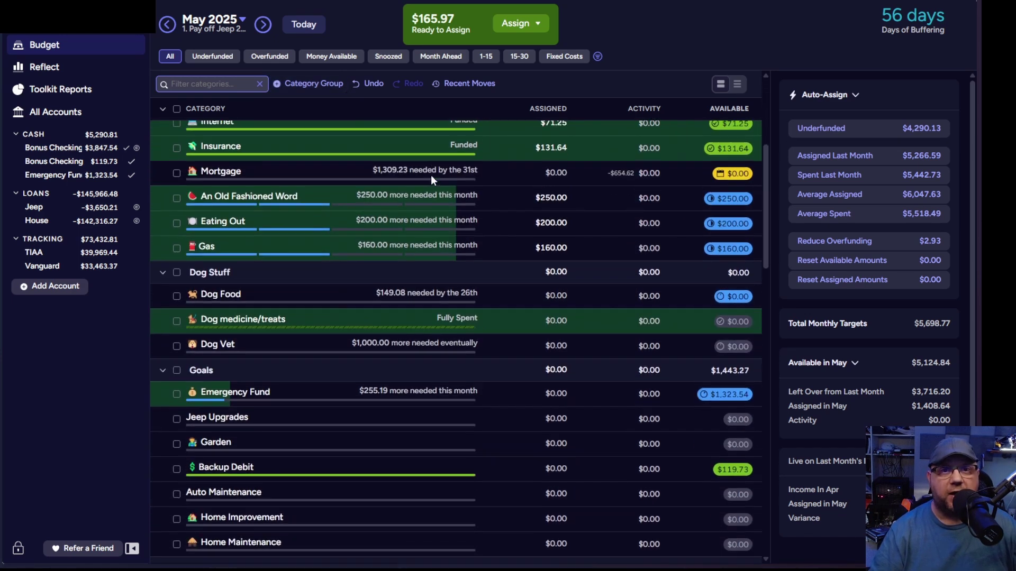
pyautogui.scroll(-1, 431, 180)
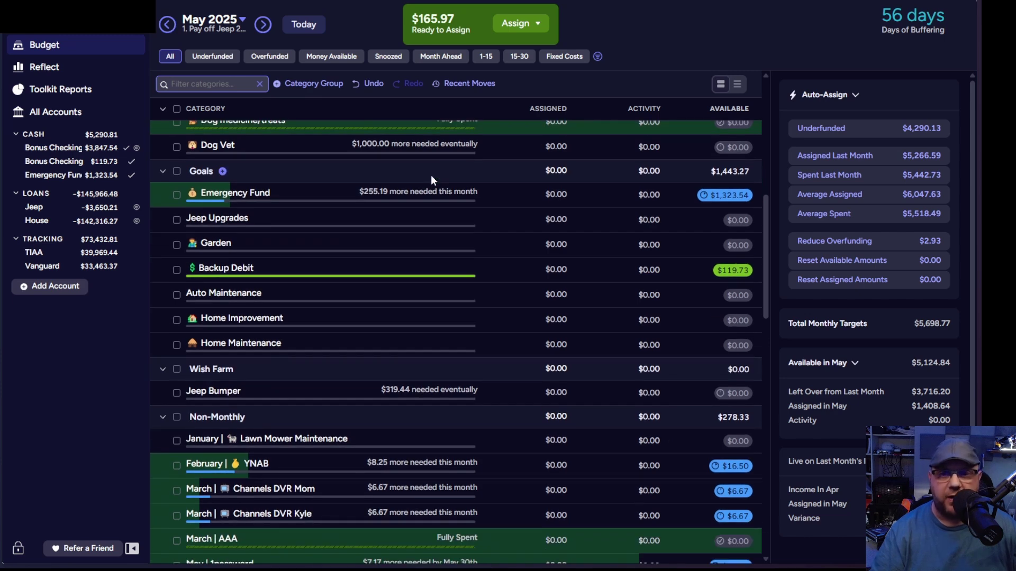
pyautogui.scroll(8, 431, 180)
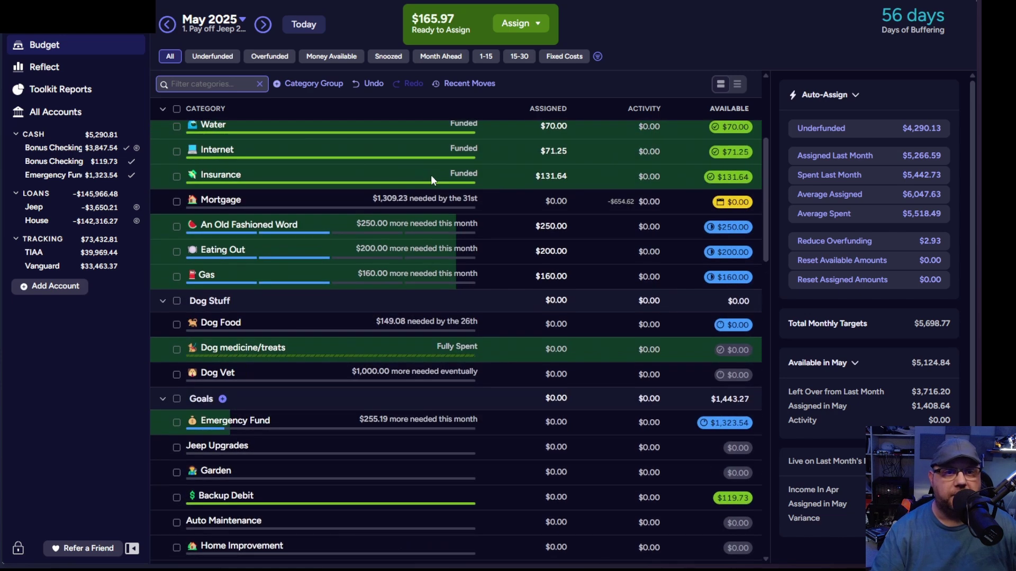
# - Assign the remaining 165.97 to Garden under Goals in the May 2025 budget
pyautogui.scroll(-5, 431, 180)
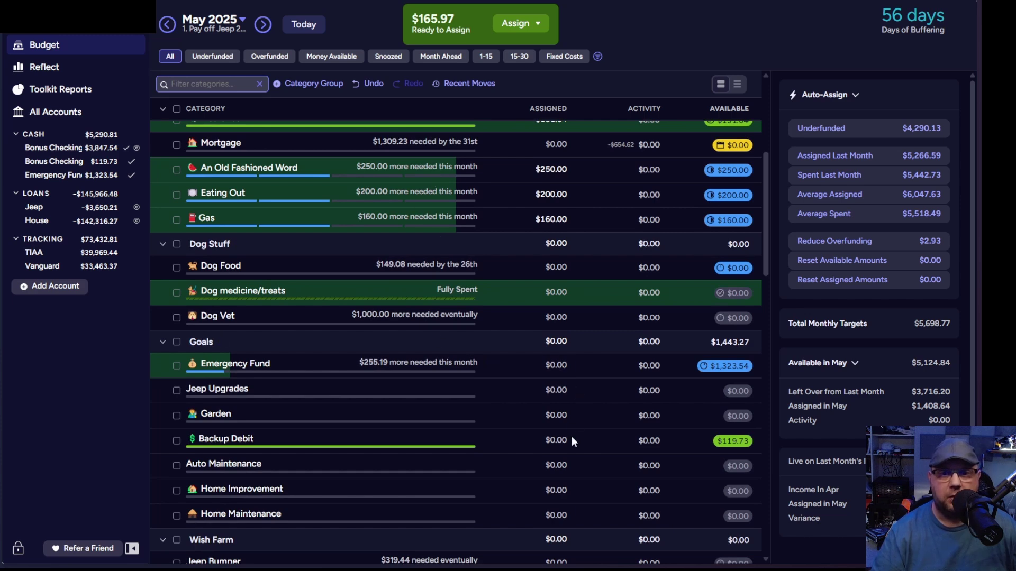
pyautogui.click(555, 416)
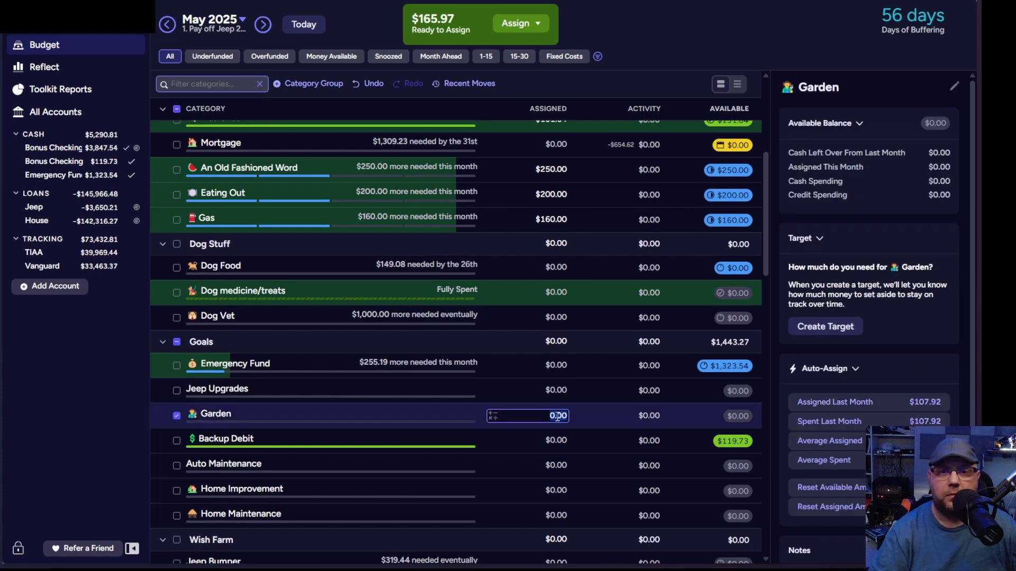
pyautogui.write('165.97')
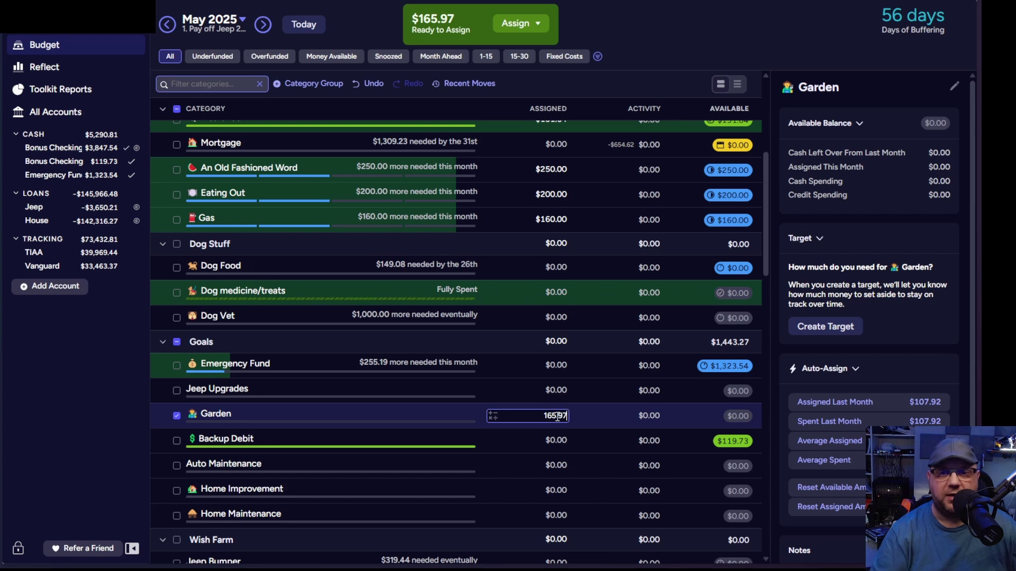
pyautogui.press('Return')
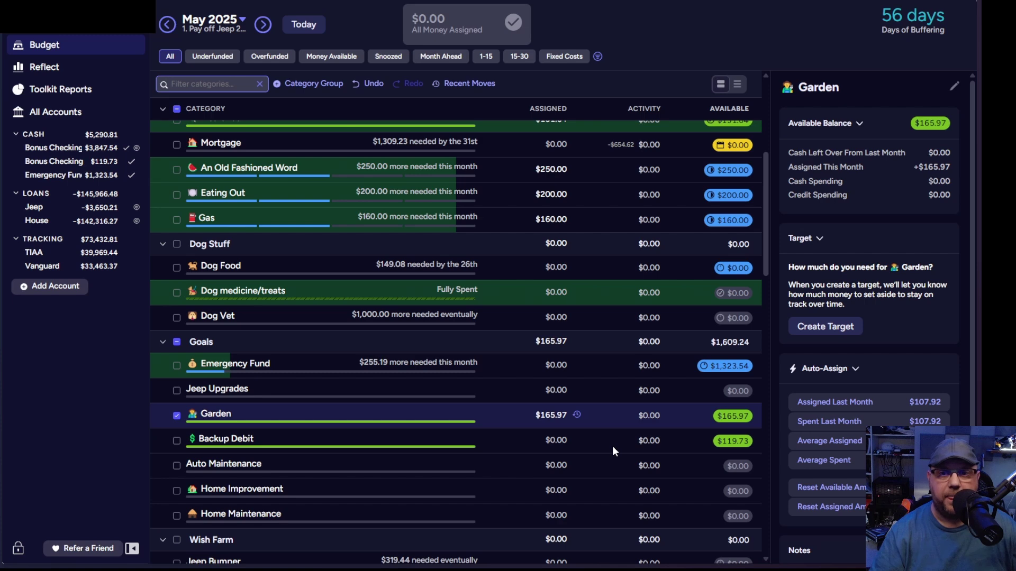
pyautogui.scroll(5, 565, 436)
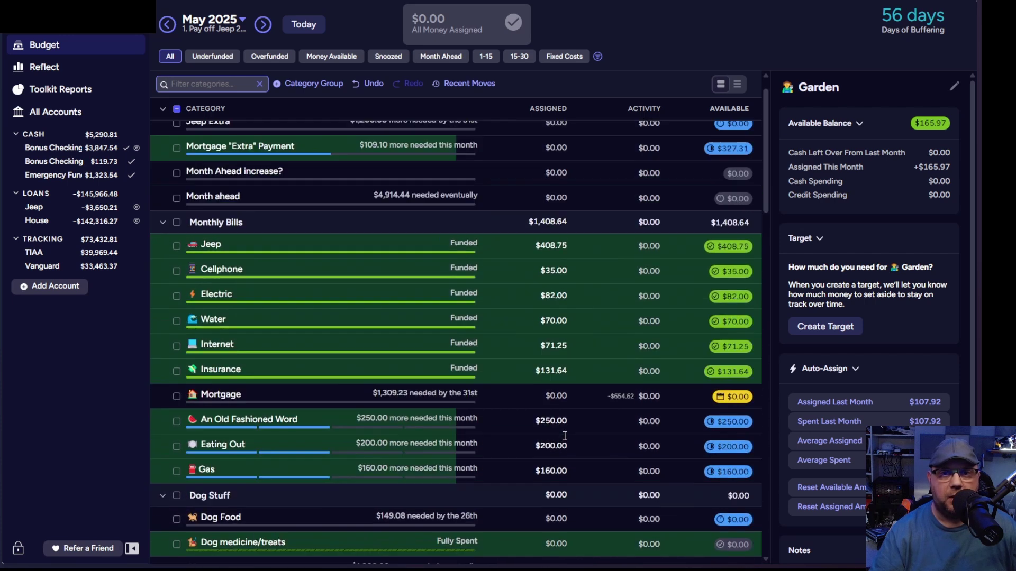
pyautogui.scroll(1, 565, 437)
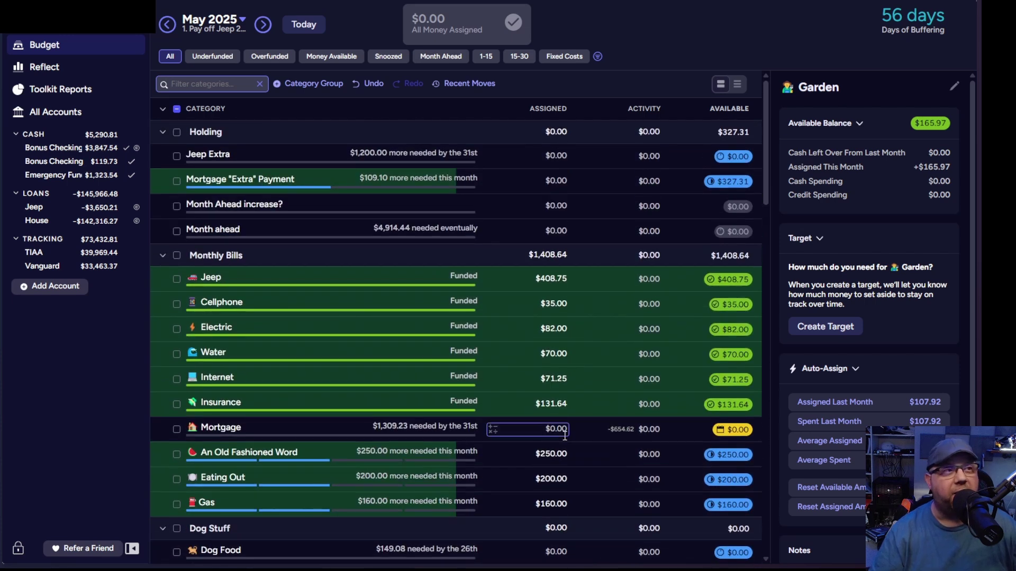